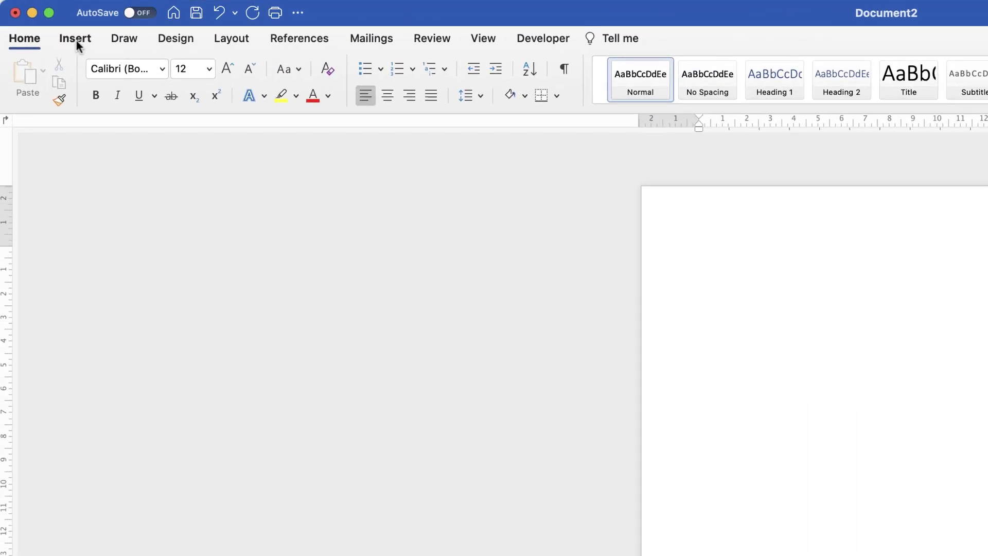
Draw a 20.96 cm blue square rectangle from the page's top-left corner
{"action": "left_click", "coordinate": [77, 40]}
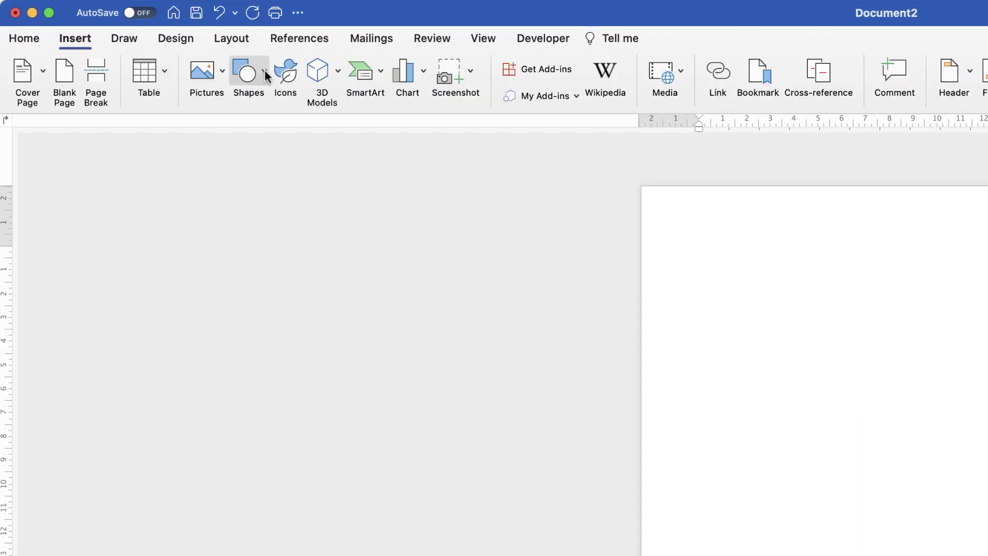
{"action": "left_click", "coordinate": [264, 77]}
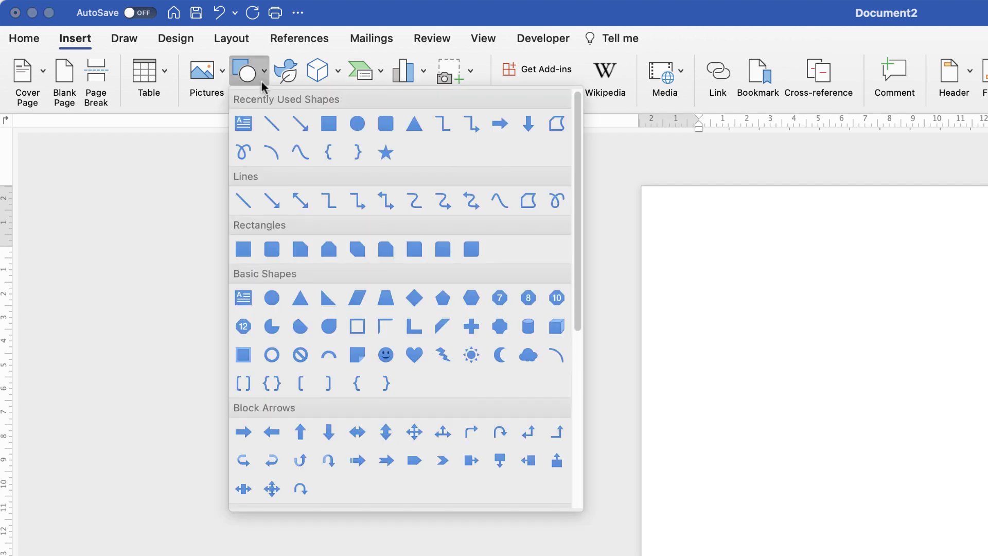
{"action": "left_click", "coordinate": [242, 251]}
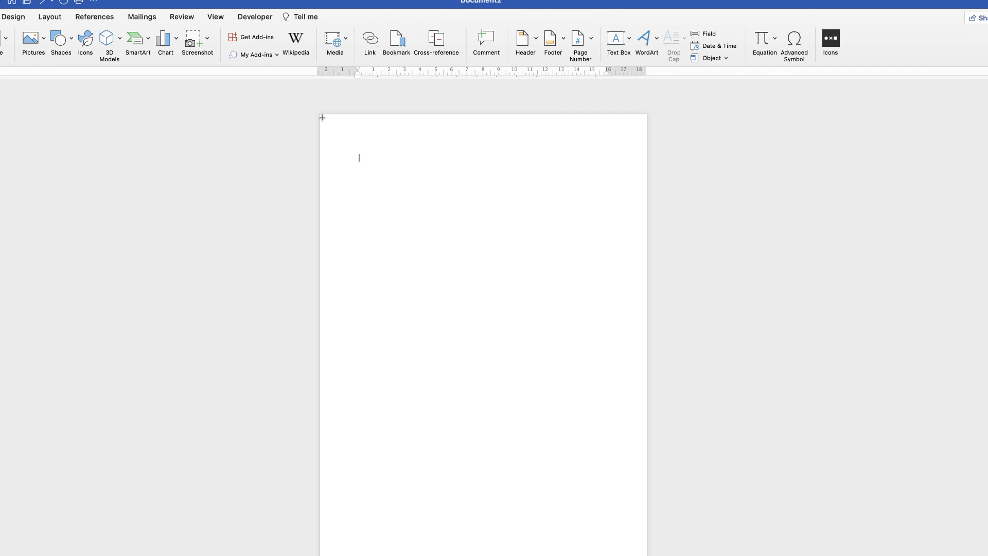
{"action": "mouse_move", "coordinate": [321, 118]}
{"action": "left_mouse_down"}
{"action": "mouse_move", "coordinate": [452, 382]}
{"action": "mouse_move", "coordinate": [649, 456]}
{"action": "left_mouse_up"}
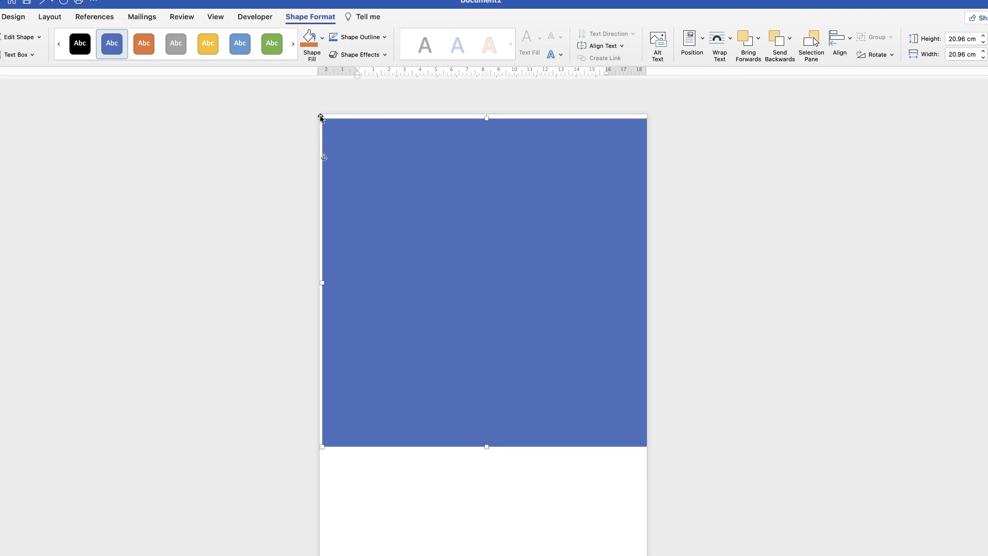
Stretch the square to 21.27 × 21.38 cm and show its Fill settings in Format Shape
{"action": "left_click_drag", "start_coordinate": [321, 116], "coordinate": [316, 112]}
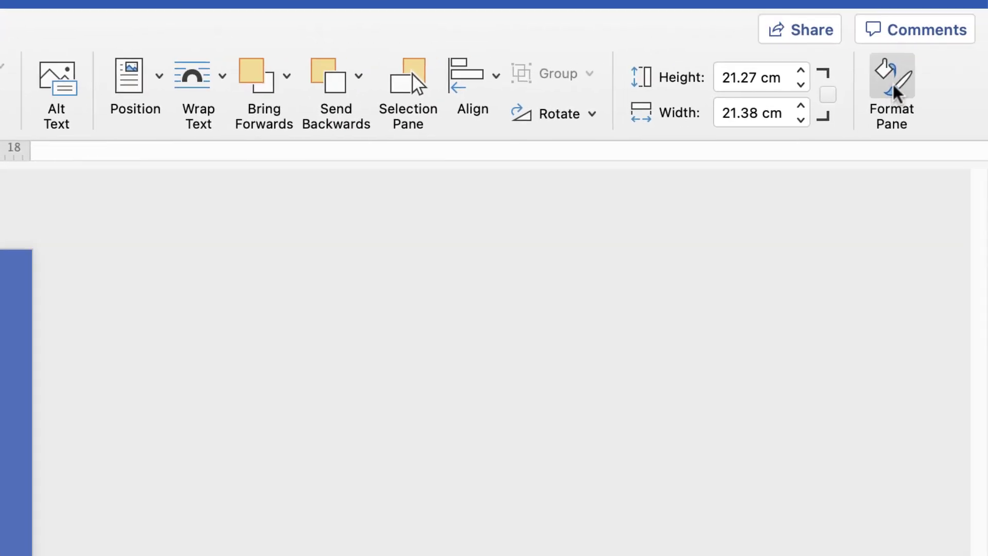
{"action": "left_click", "coordinate": [888, 90]}
{"action": "left_click", "coordinate": [648, 262]}
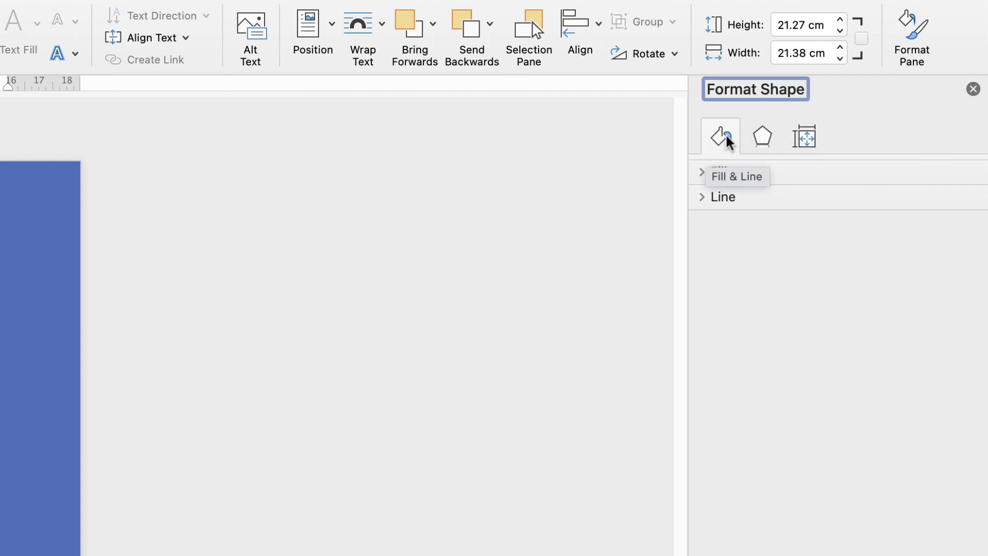
{"action": "left_click", "coordinate": [703, 173]}
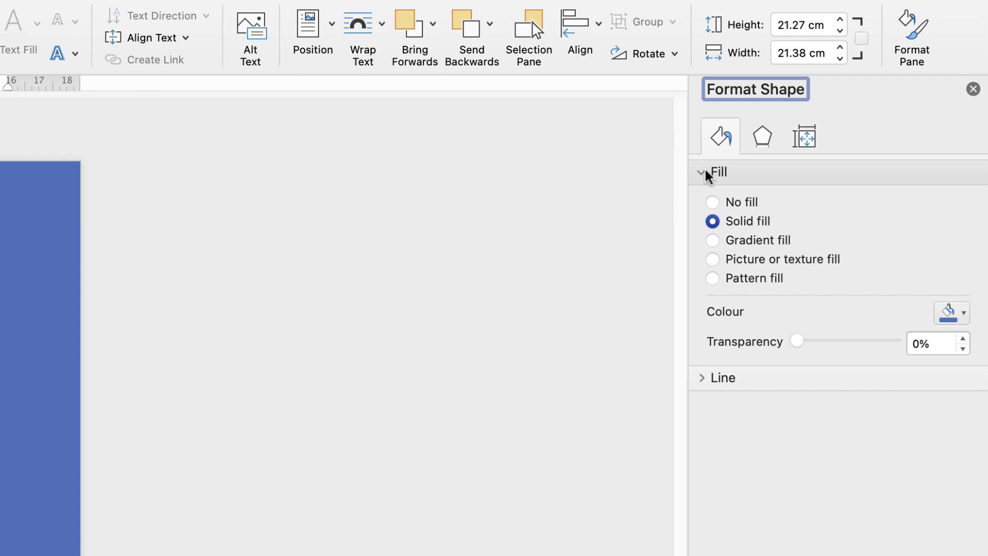
Apply a gradient fill and remove the middle stops, leaving near-white to pale blue
{"action": "left_click", "coordinate": [714, 242]}
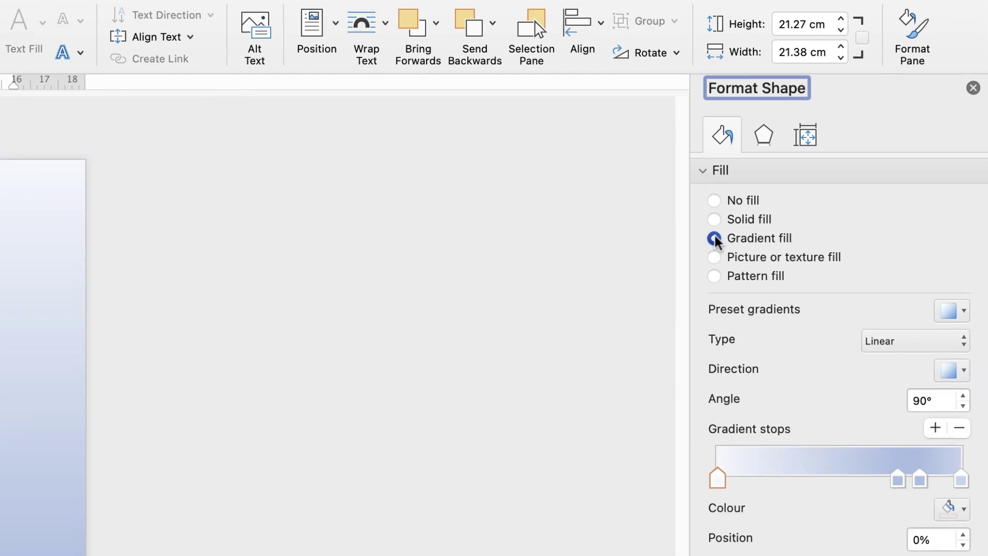
{"action": "left_click_drag", "start_coordinate": [910, 392], "coordinate": [855, 394]}
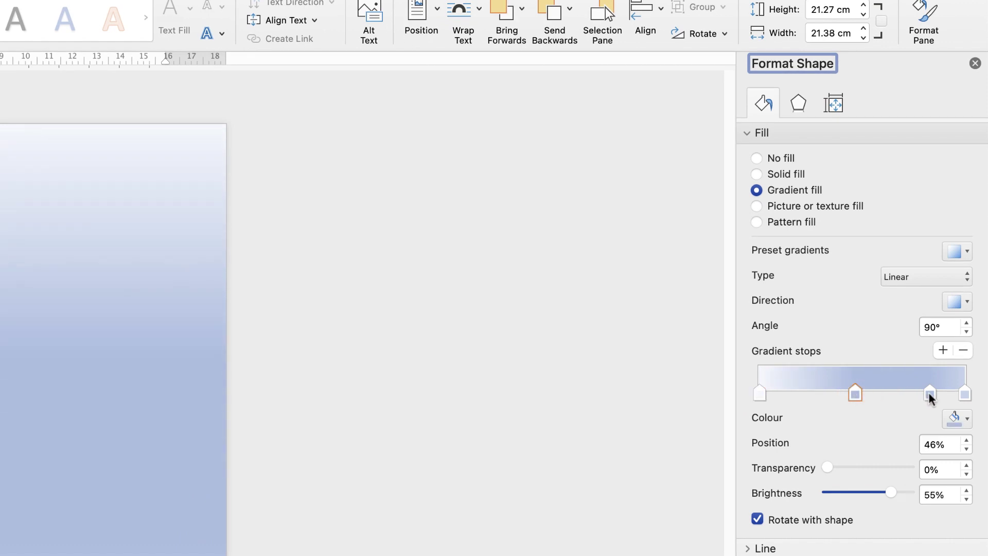
{"action": "left_click_drag", "start_coordinate": [928, 392], "coordinate": [906, 391]}
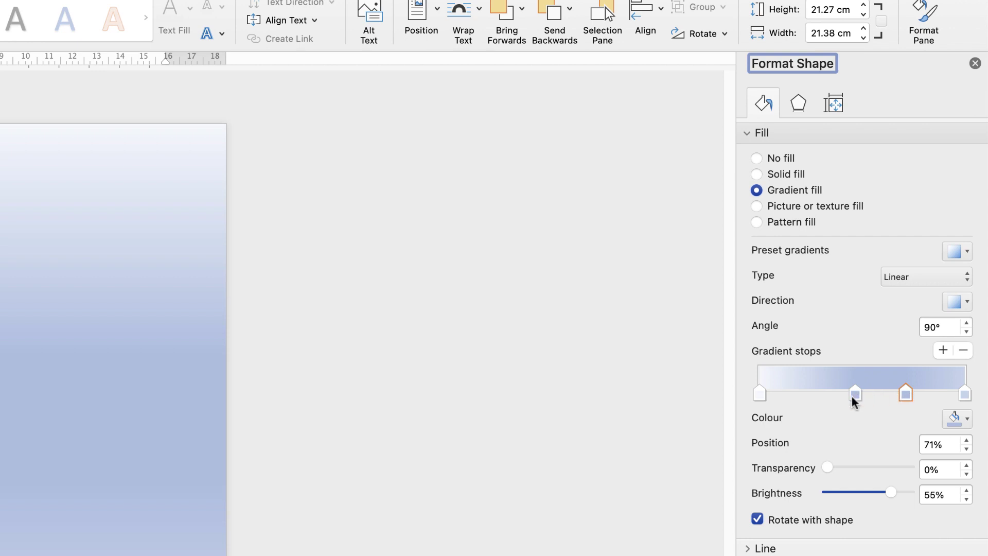
{"action": "mouse_move", "coordinate": [854, 394]}
{"action": "left_mouse_down"}
{"action": "mouse_move", "coordinate": [801, 397]}
{"action": "mouse_move", "coordinate": [877, 397]}
{"action": "mouse_move", "coordinate": [816, 393]}
{"action": "mouse_move", "coordinate": [826, 394]}
{"action": "left_mouse_up"}
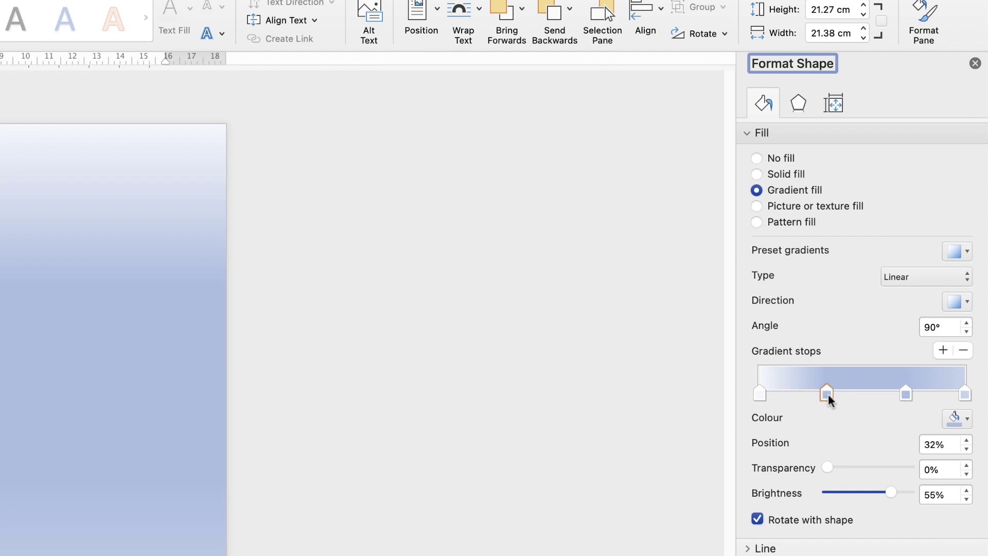
{"action": "left_click", "coordinate": [963, 351]}
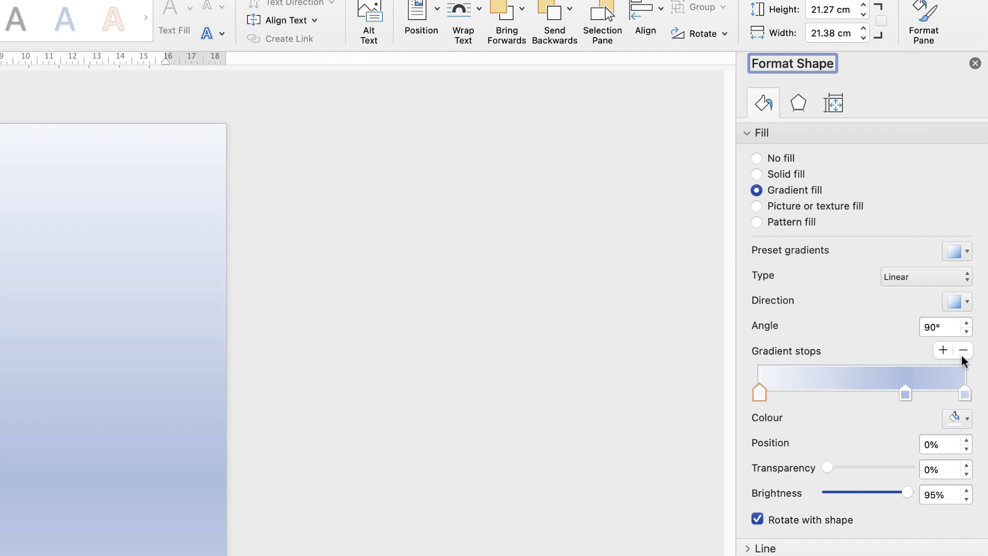
{"action": "left_click", "coordinate": [906, 395]}
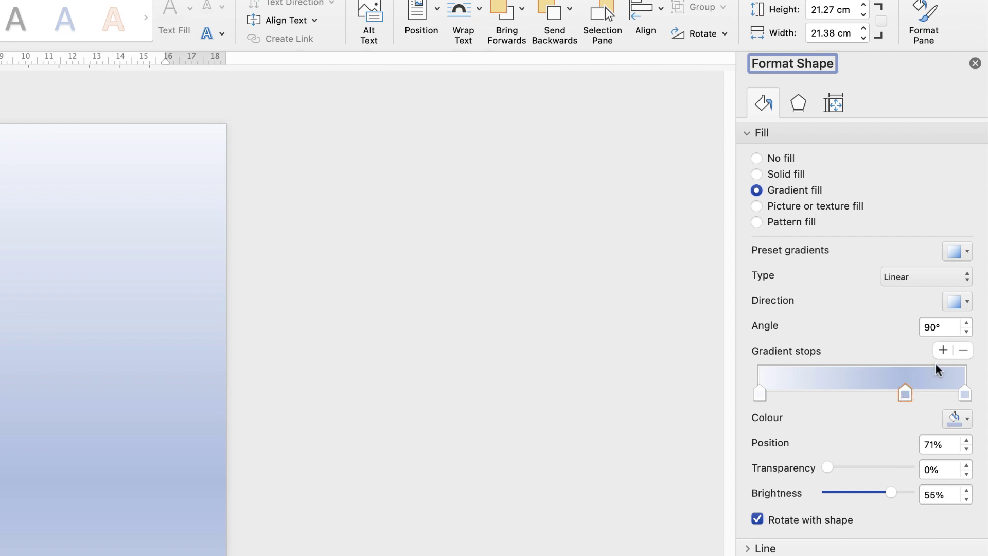
{"action": "left_click", "coordinate": [962, 351]}
{"action": "left_click", "coordinate": [963, 351]}
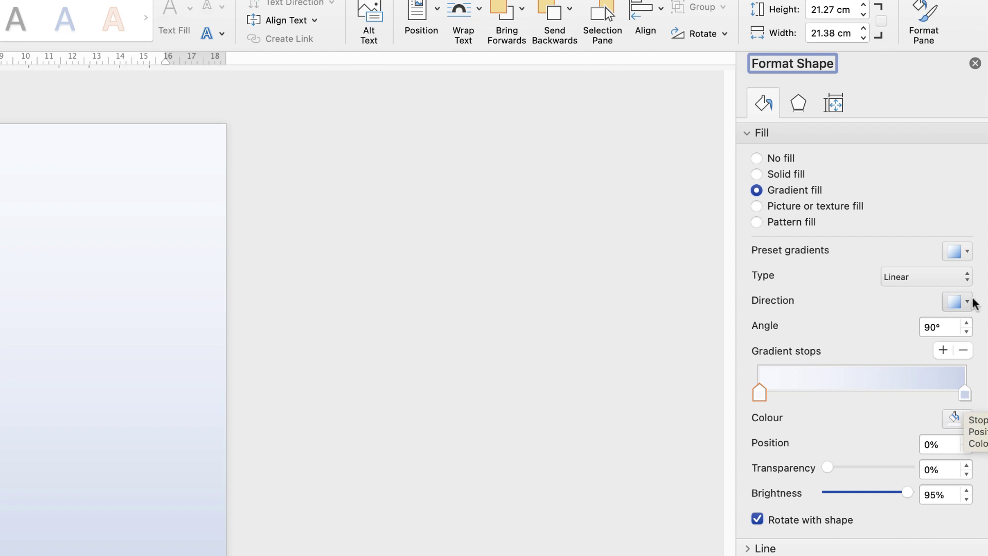
Change the square's gradient type from Linear to Radial
{"action": "left_click", "coordinate": [967, 253]}
{"action": "left_click", "coordinate": [970, 254]}
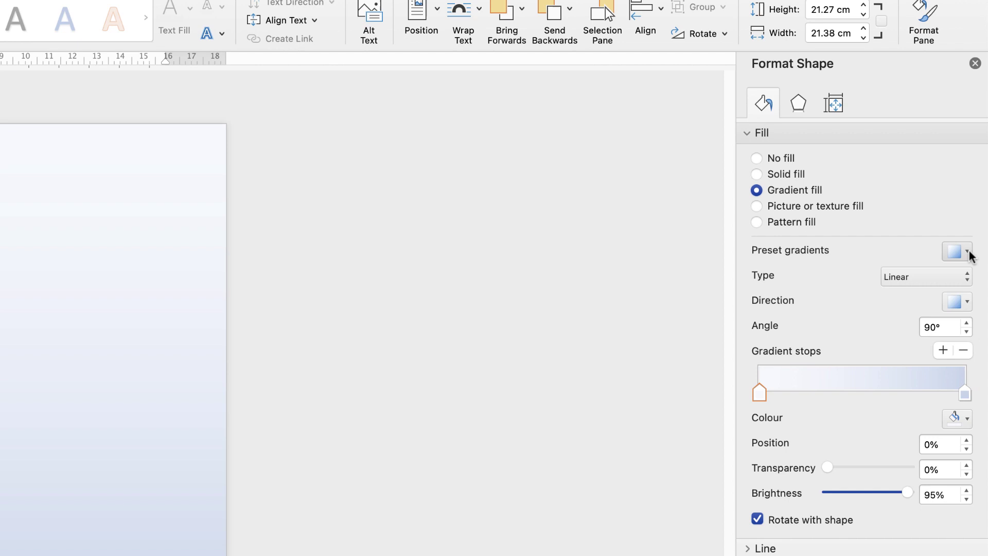
{"action": "left_click", "coordinate": [965, 279]}
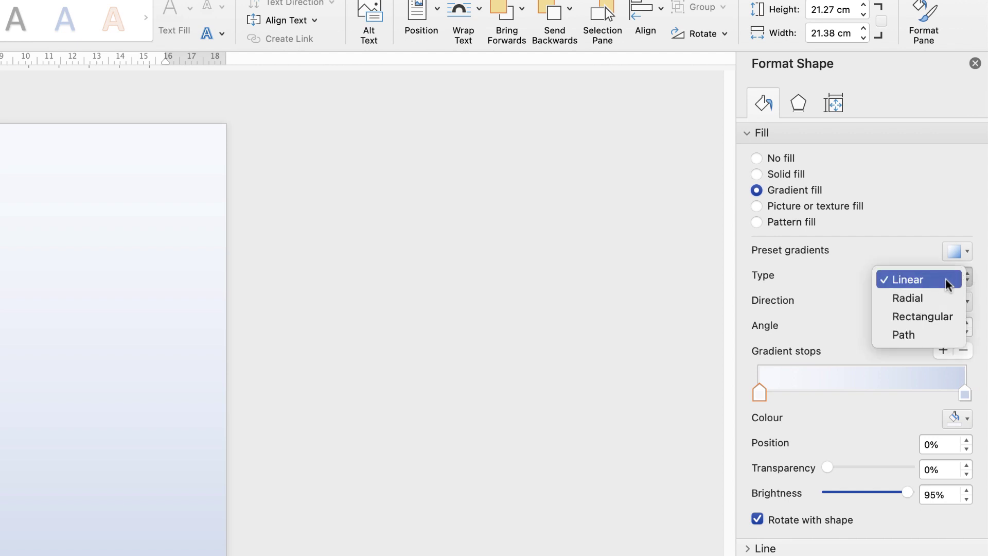
{"action": "left_click", "coordinate": [953, 279]}
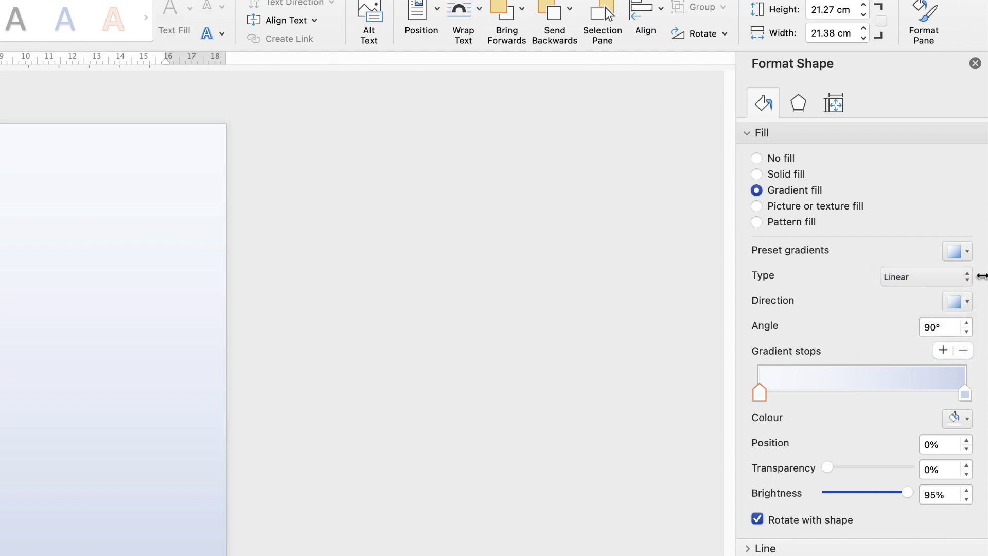
{"action": "left_click_drag", "start_coordinate": [983, 277], "coordinate": [886, 276]}
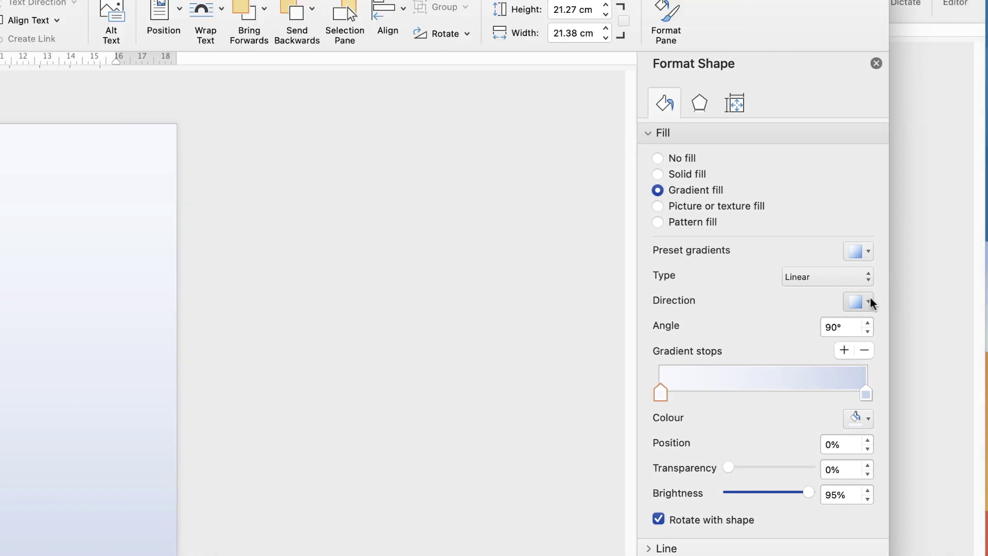
{"action": "left_click", "coordinate": [837, 279]}
{"action": "left_click", "coordinate": [856, 298]}
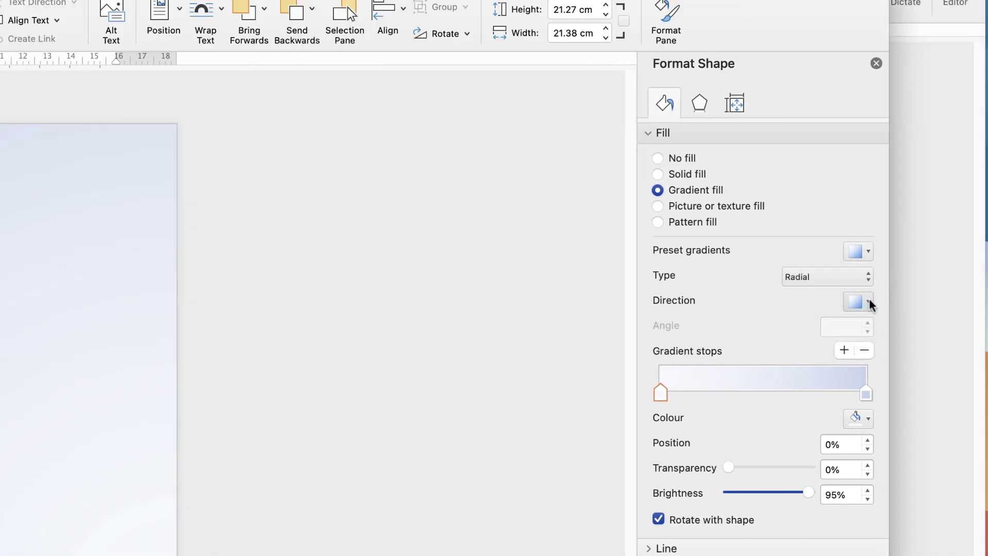
{"action": "left_click", "coordinate": [869, 303]}
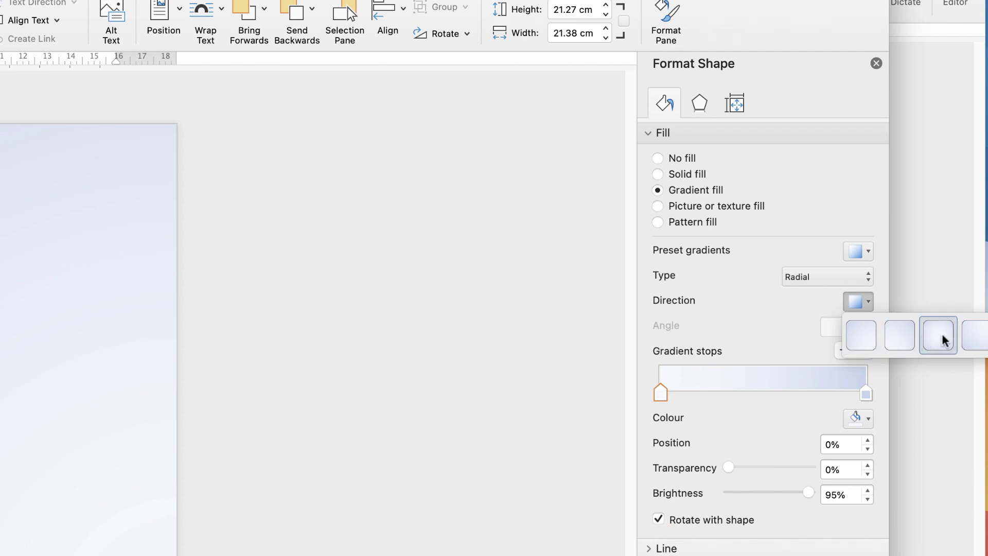
{"action": "left_click", "coordinate": [867, 303]}
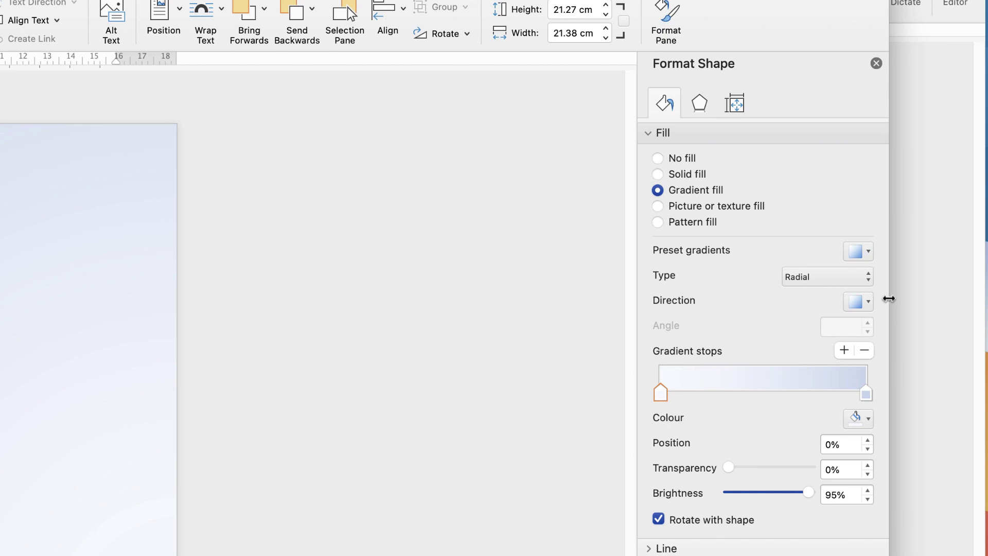
{"action": "left_click_drag", "start_coordinate": [890, 297], "coordinate": [896, 297]}
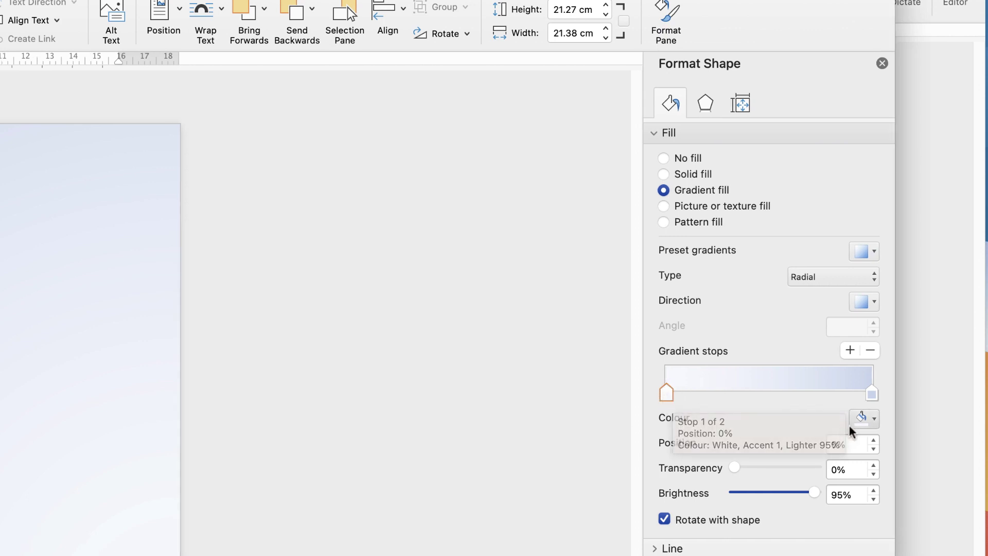
{"action": "left_click", "coordinate": [874, 419]}
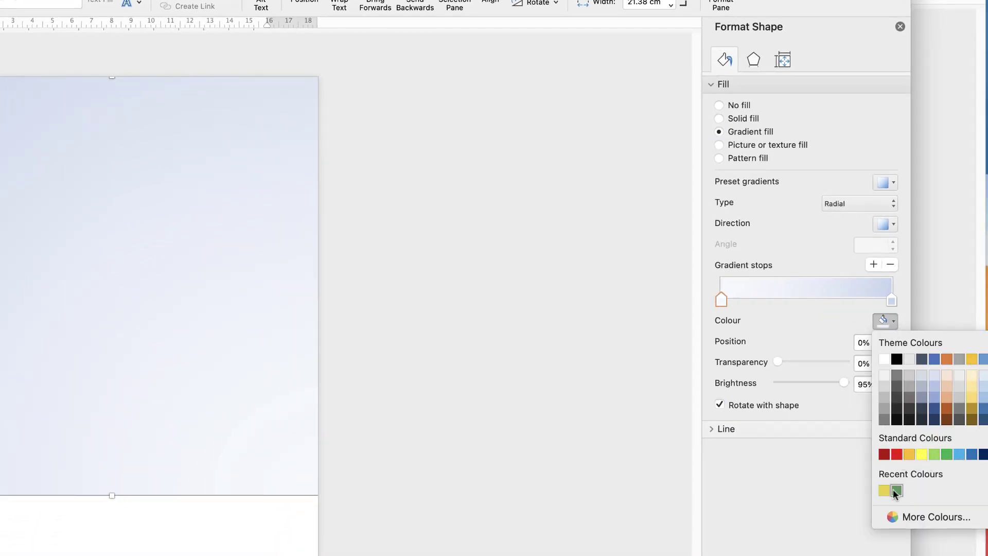
{"action": "left_click", "coordinate": [894, 517]}
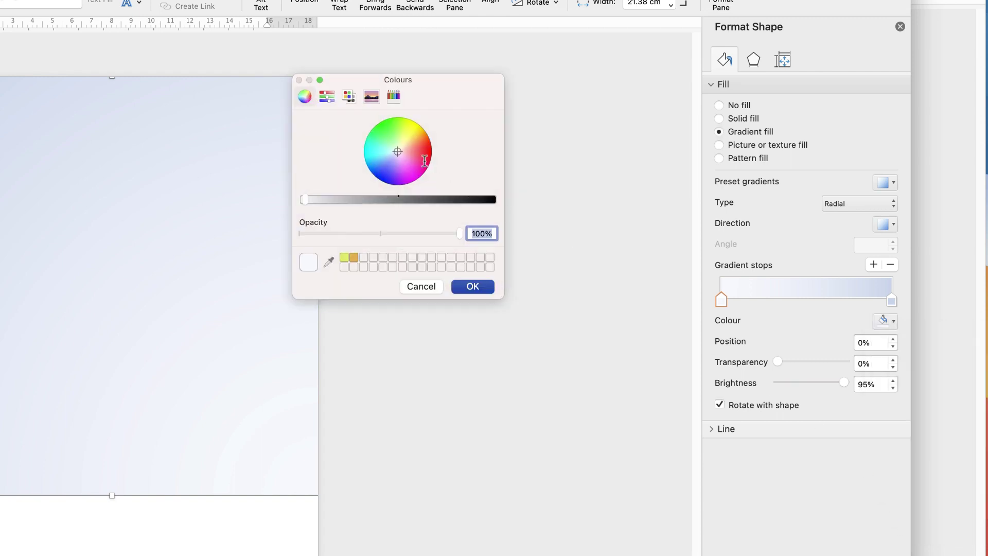
{"action": "mouse_move", "coordinate": [398, 152]}
{"action": "left_mouse_down"}
{"action": "mouse_move", "coordinate": [386, 130]}
{"action": "mouse_move", "coordinate": [378, 150]}
{"action": "mouse_move", "coordinate": [395, 177]}
{"action": "mouse_move", "coordinate": [404, 144]}
{"action": "mouse_move", "coordinate": [389, 138]}
{"action": "mouse_move", "coordinate": [405, 161]}
{"action": "mouse_move", "coordinate": [399, 141]}
{"action": "mouse_move", "coordinate": [378, 154]}
{"action": "left_mouse_up"}
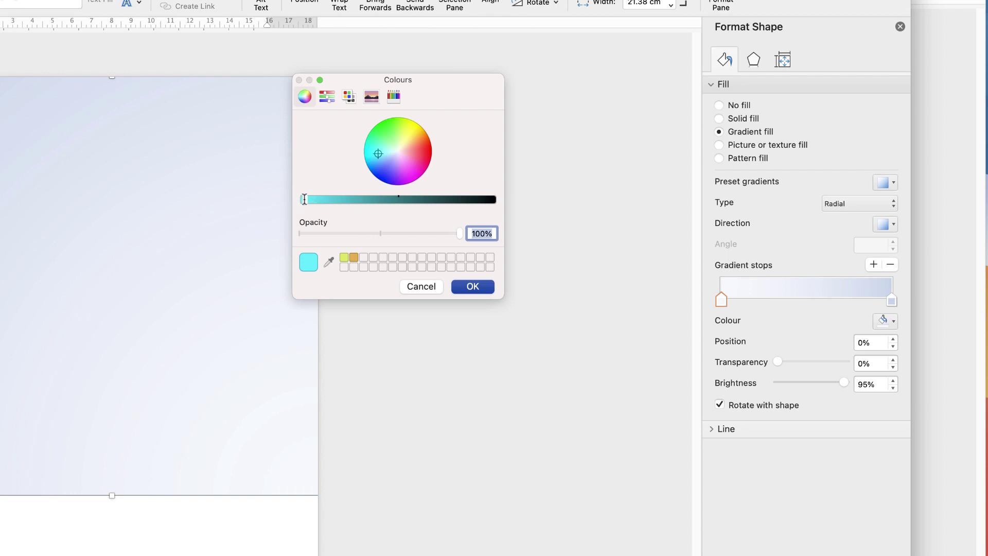
{"action": "mouse_move", "coordinate": [306, 200]}
{"action": "left_mouse_down"}
{"action": "mouse_move", "coordinate": [404, 199]}
{"action": "mouse_move", "coordinate": [311, 200]}
{"action": "left_mouse_up"}
Colour the first gradient stop green and the last stop yellow from Recent Colours
{"action": "left_click", "coordinate": [422, 286]}
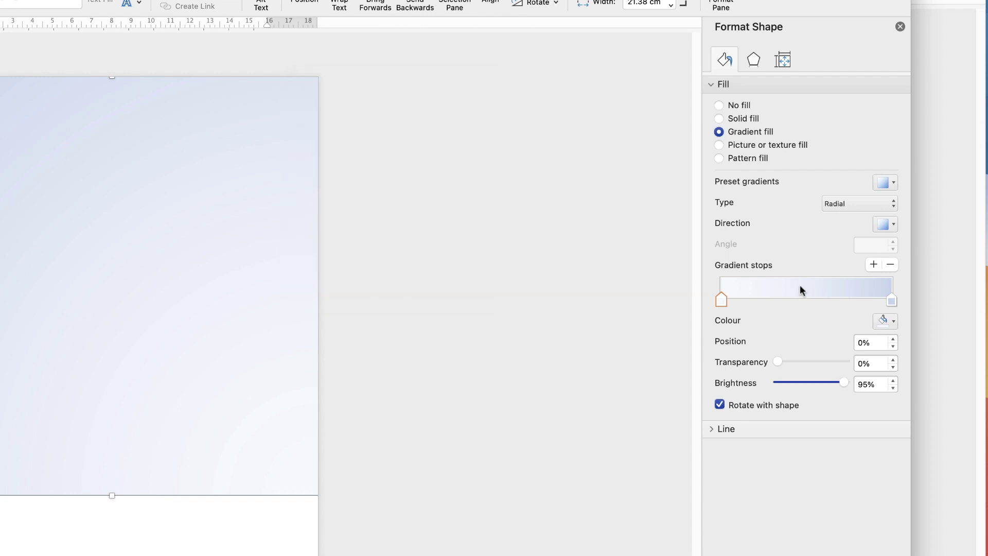
{"action": "left_click", "coordinate": [886, 321]}
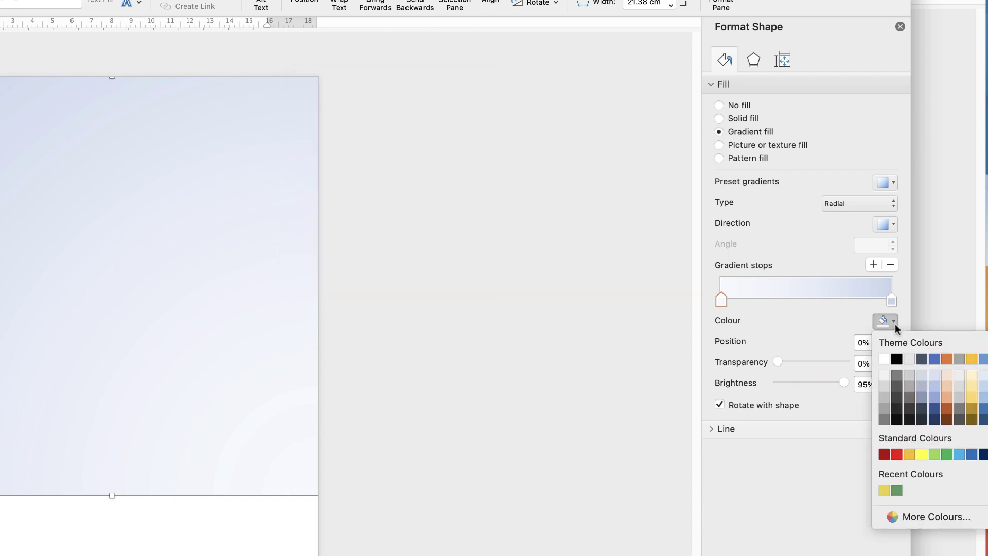
{"action": "left_click", "coordinate": [897, 491]}
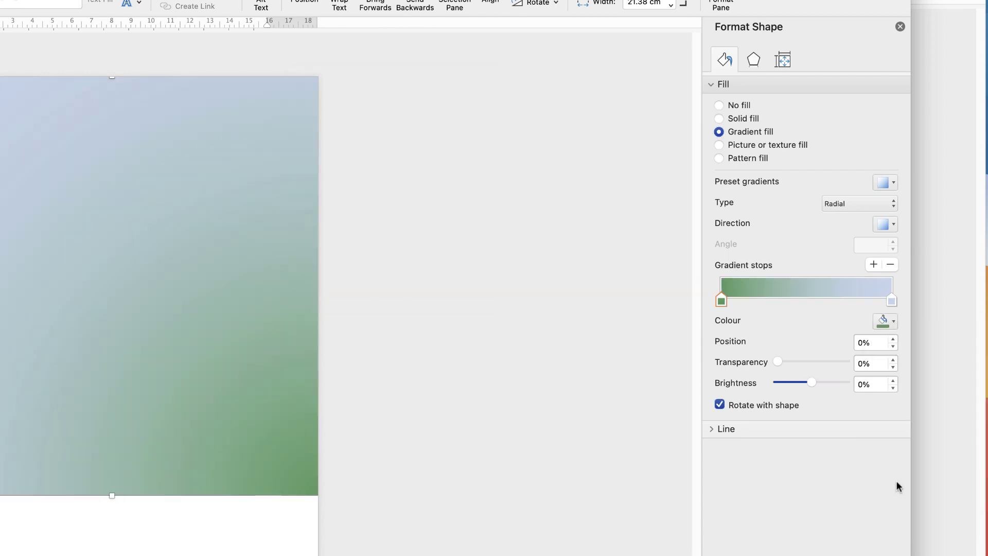
{"action": "left_click", "coordinate": [891, 299]}
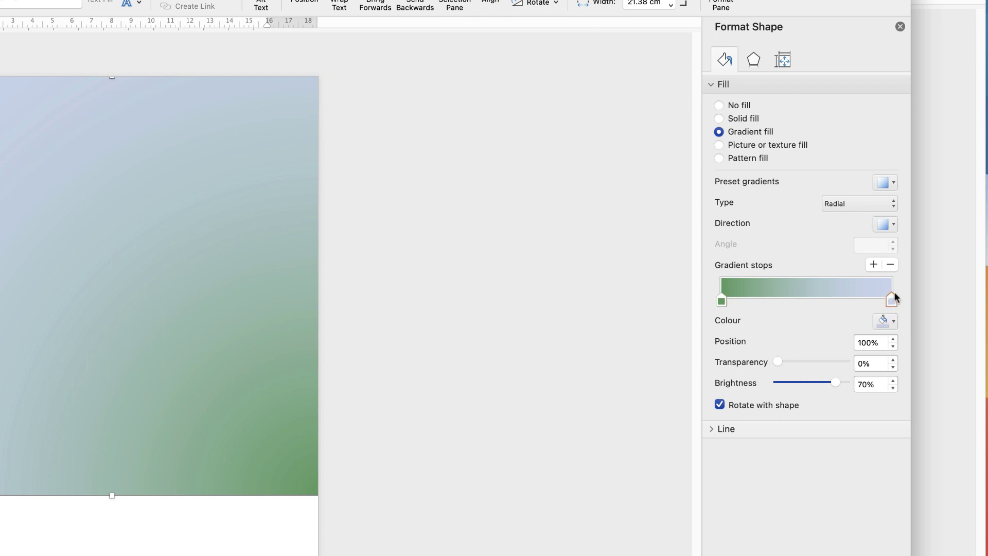
{"action": "left_click", "coordinate": [891, 321]}
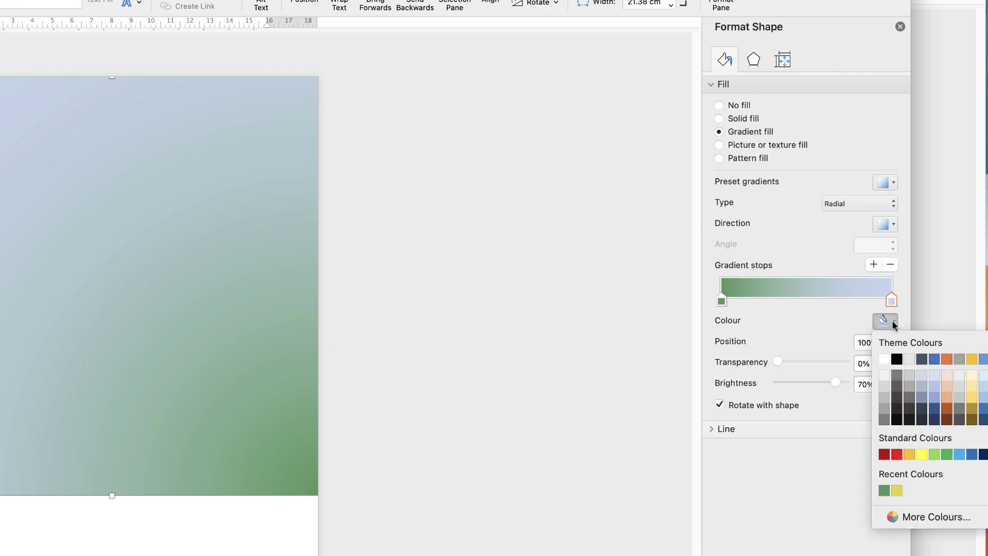
{"action": "left_click", "coordinate": [896, 489]}
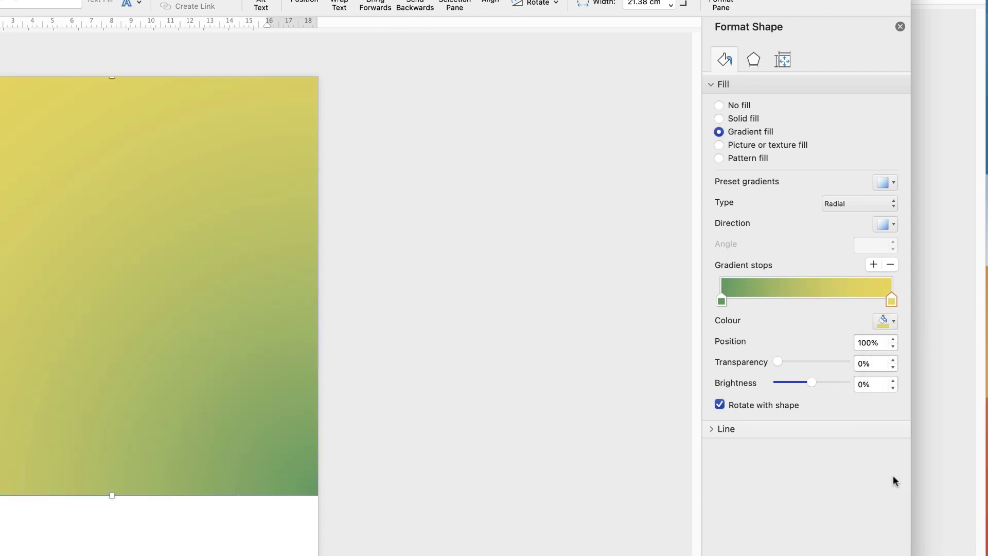
{"action": "left_click", "coordinate": [863, 202]}
Set the gradient to linear at 0° and move the green stop to 54%
{"action": "left_click", "coordinate": [845, 190]}
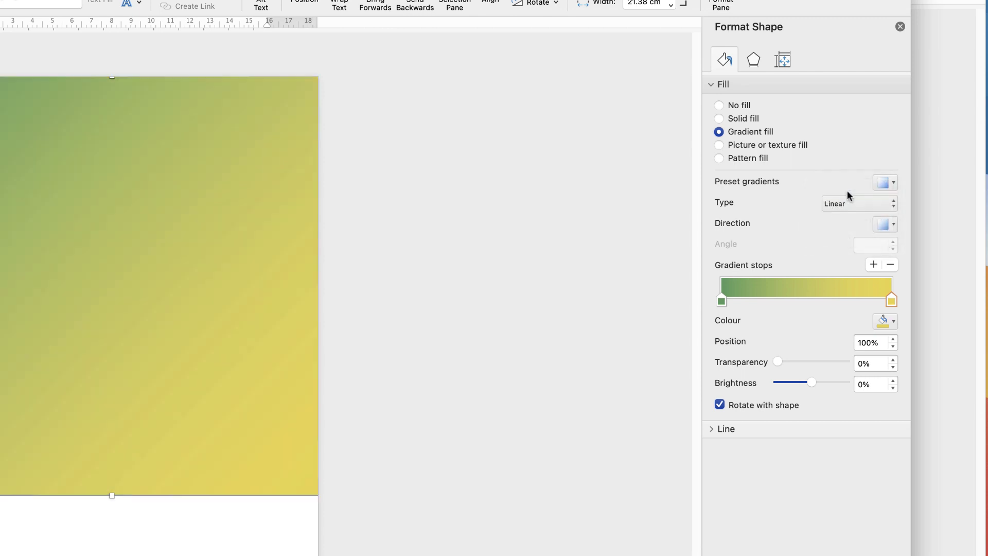
{"action": "left_click", "coordinate": [894, 225]}
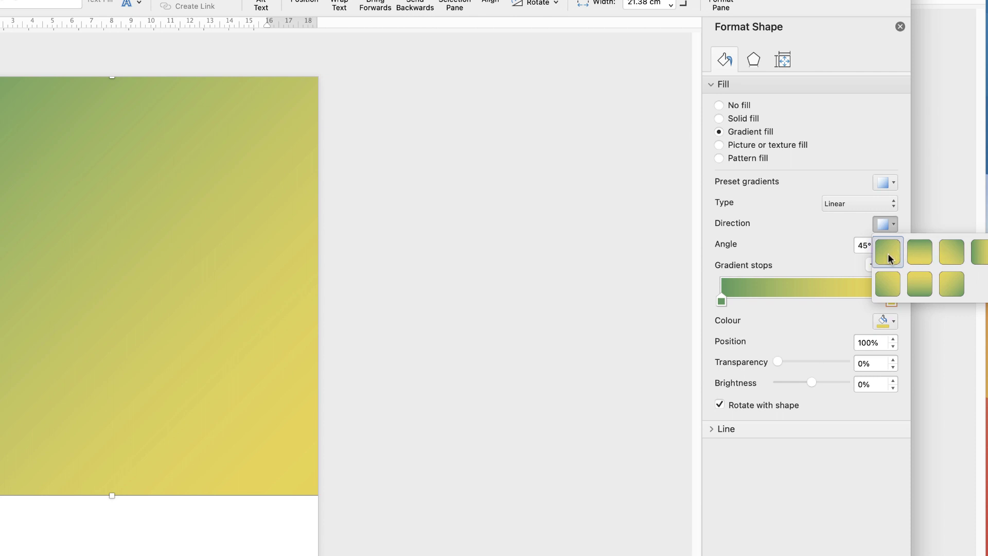
{"action": "left_click", "coordinate": [979, 256]}
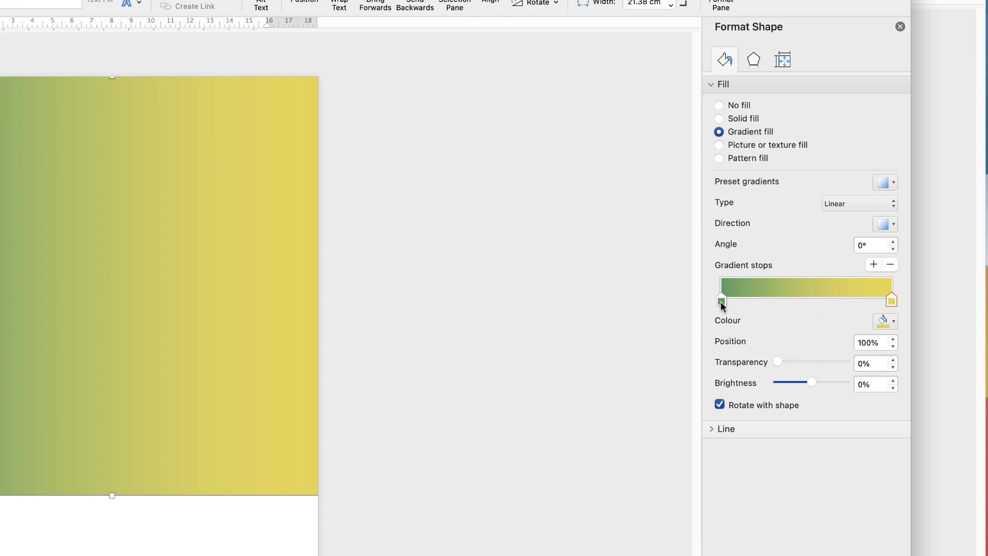
{"action": "left_click_drag", "start_coordinate": [724, 300], "coordinate": [728, 301]}
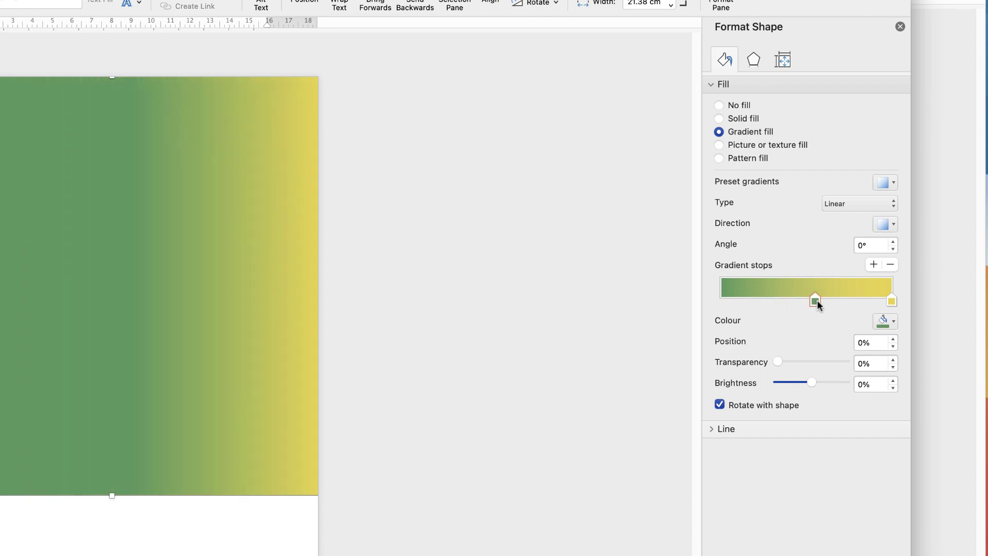
{"action": "left_click_drag", "start_coordinate": [817, 301], "coordinate": [816, 300]}
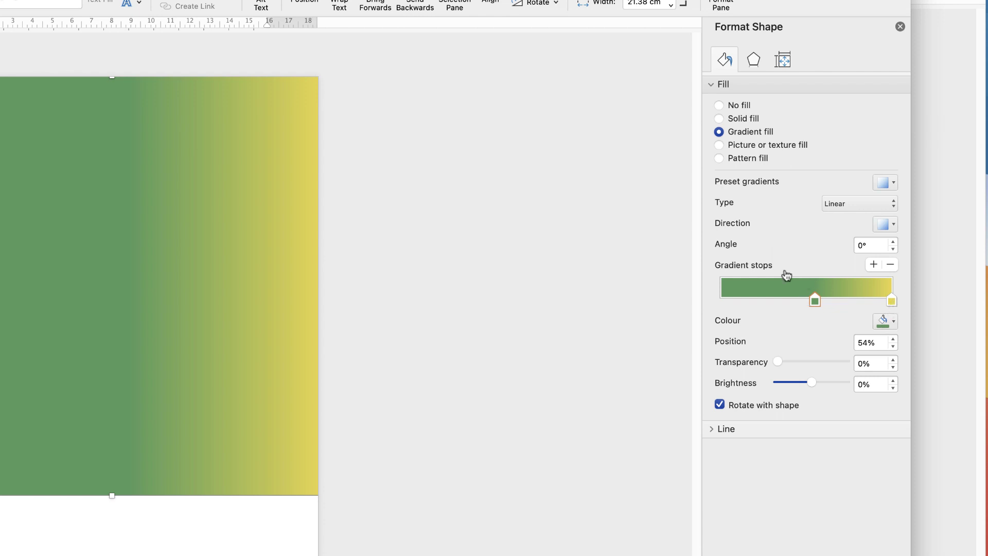
Set the rectangle's outline to No line, then reselect the rectangle
{"action": "left_click", "coordinate": [712, 429]}
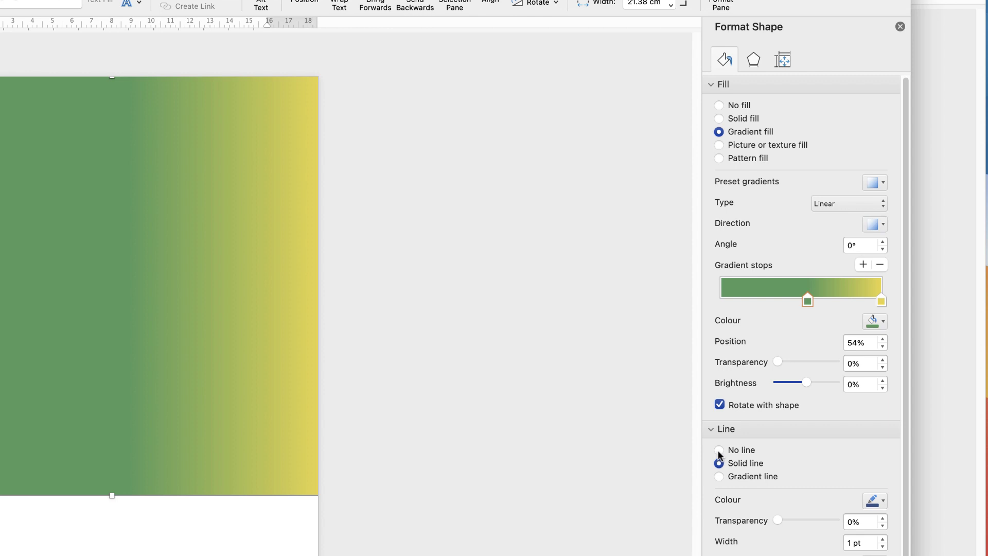
{"action": "left_click", "coordinate": [718, 450]}
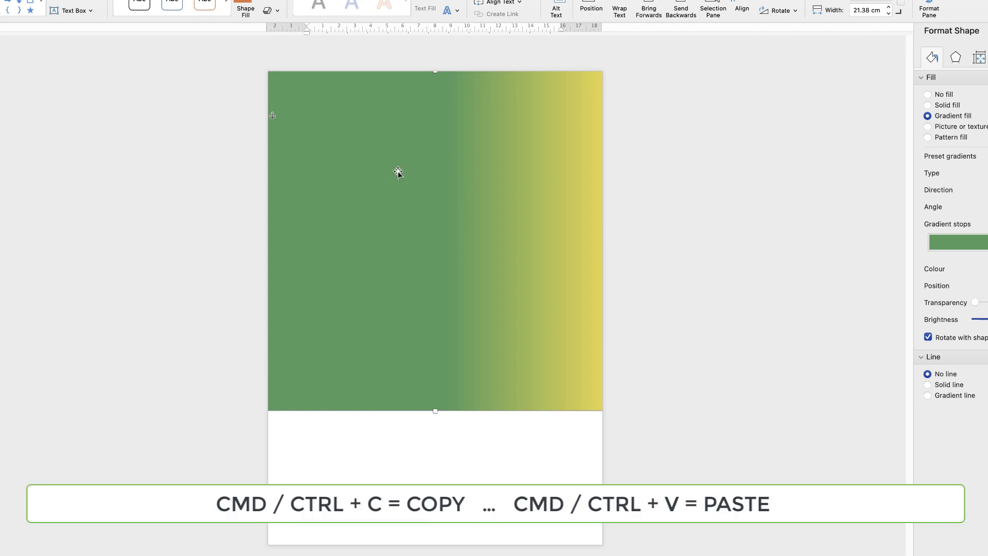
{"action": "left_click", "coordinate": [449, 457]}
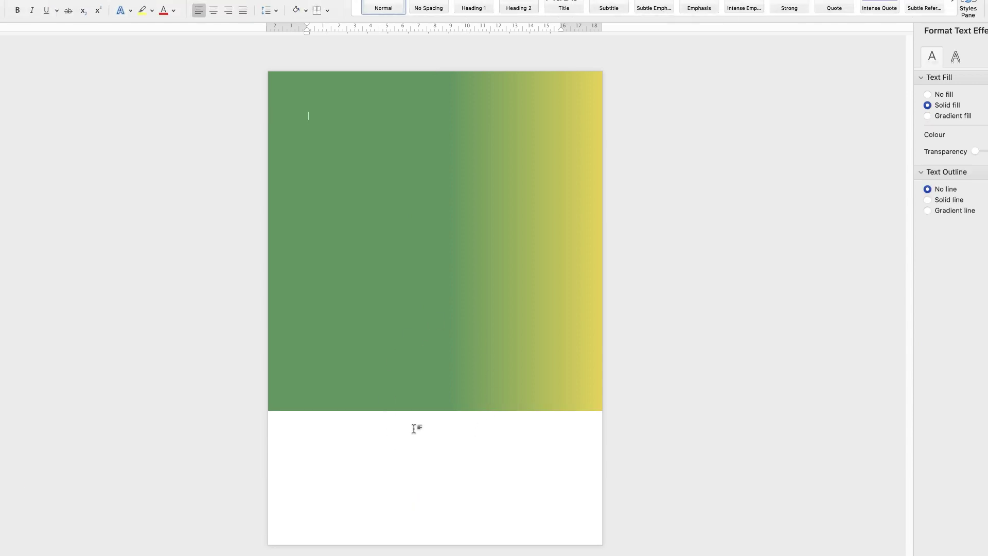
{"action": "key", "text": "super+v"}
{"action": "key", "text": "super+z"}
{"action": "left_click", "coordinate": [446, 296]}
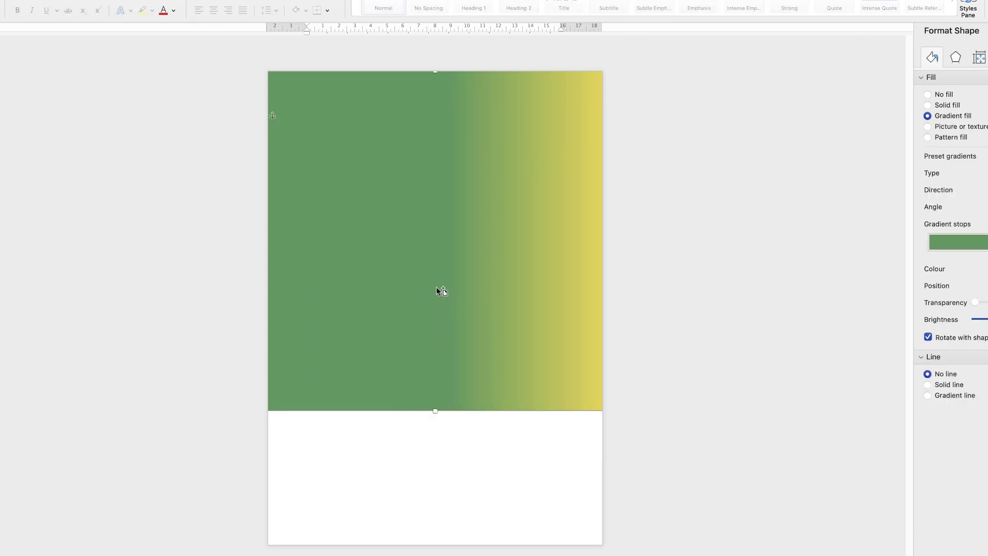
Duplicate the gradient rectangle, rotate it to 270°, shorten it and place it at the page bottom
{"action": "left_click_drag", "start_coordinate": [437, 271], "coordinate": [441, 548]}
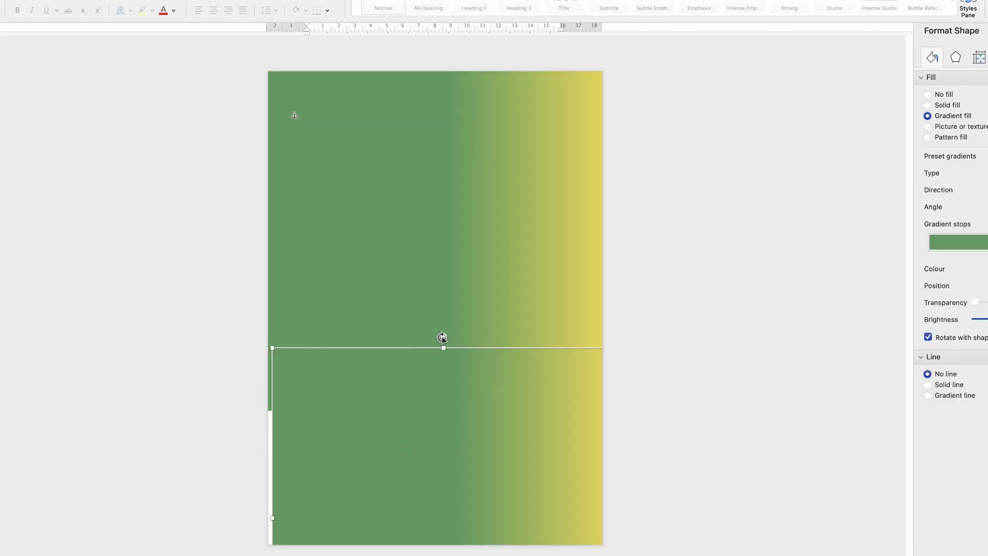
{"action": "left_click_drag", "start_coordinate": [442, 338], "coordinate": [393, 517]}
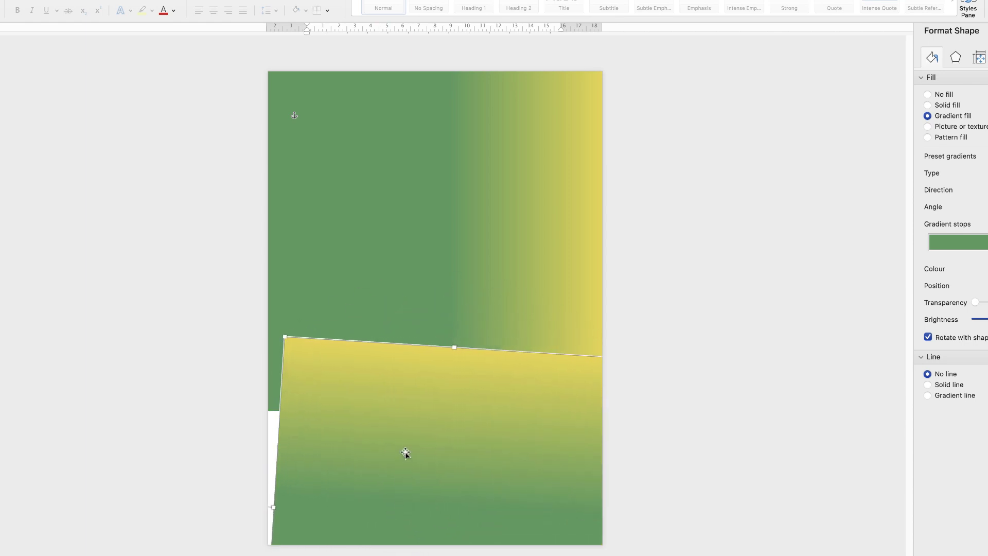
{"action": "left_click_drag", "start_coordinate": [406, 453], "coordinate": [476, 416]}
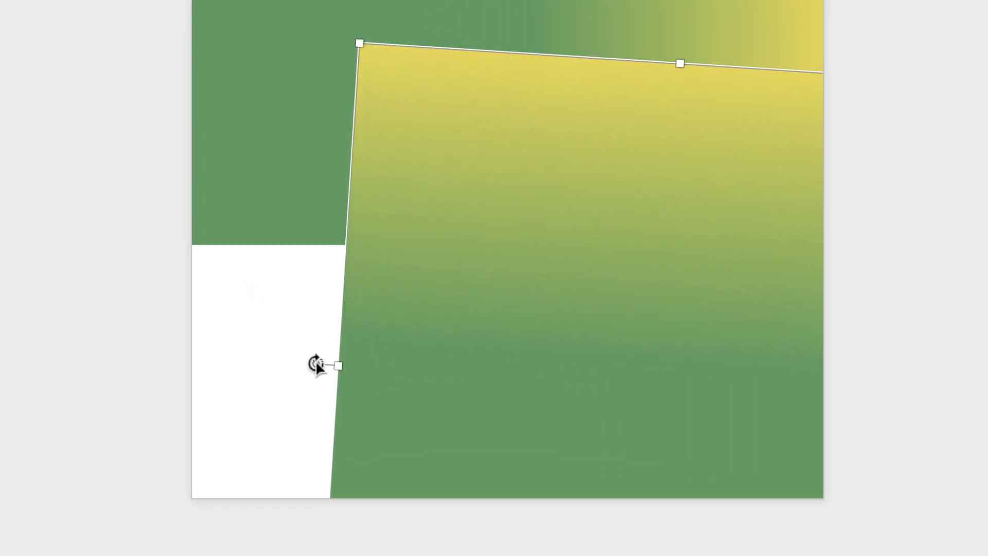
{"action": "left_click_drag", "start_coordinate": [314, 360], "coordinate": [314, 372]}
{"action": "left_click_drag", "start_coordinate": [700, 203], "coordinate": [573, 0]}
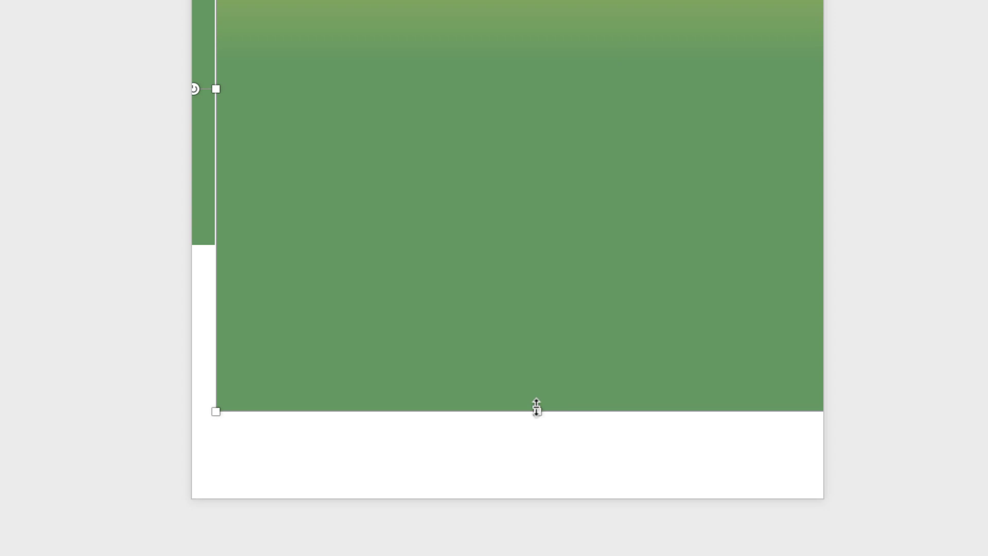
{"action": "left_click_drag", "start_coordinate": [536, 406], "coordinate": [558, 149]}
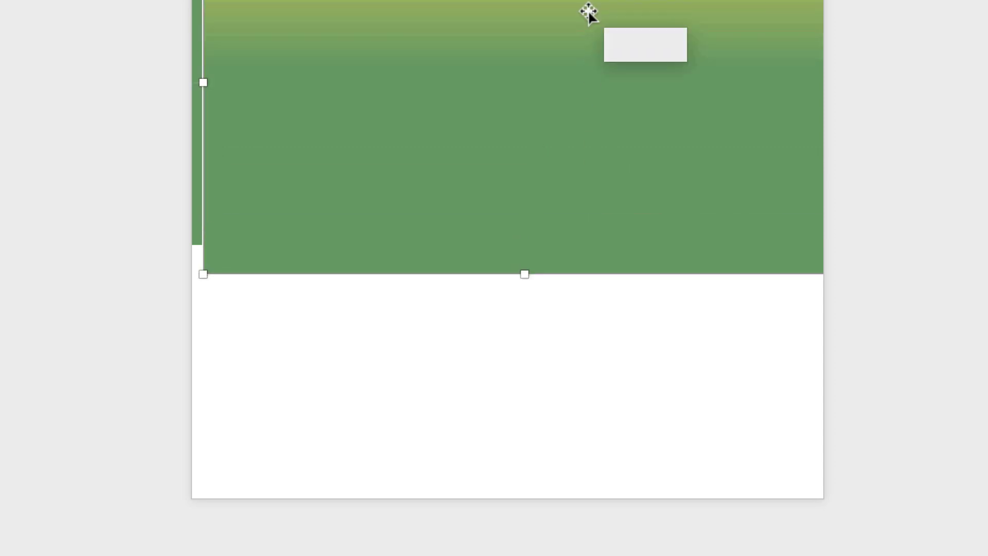
{"action": "left_click_drag", "start_coordinate": [589, 11], "coordinate": [566, 353]}
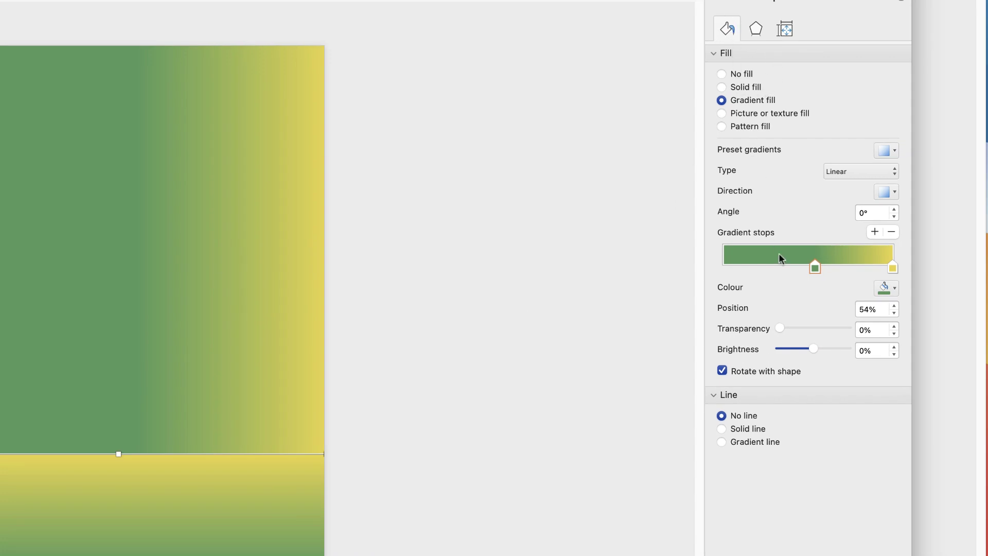
Change the bottom band's gradient direction to yellow-left fading to green, and nudge it down
{"action": "left_click", "coordinate": [895, 193]}
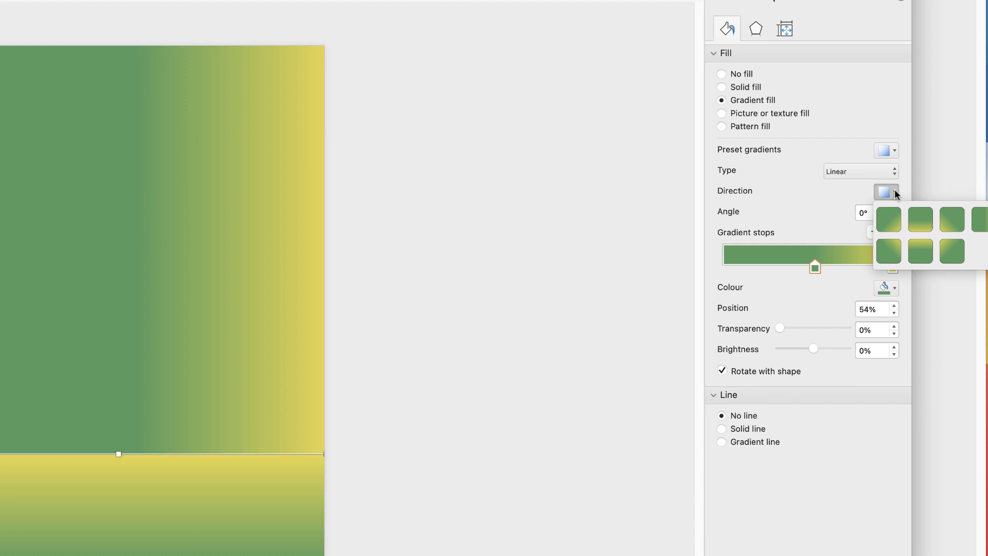
{"action": "left_click", "coordinate": [919, 246]}
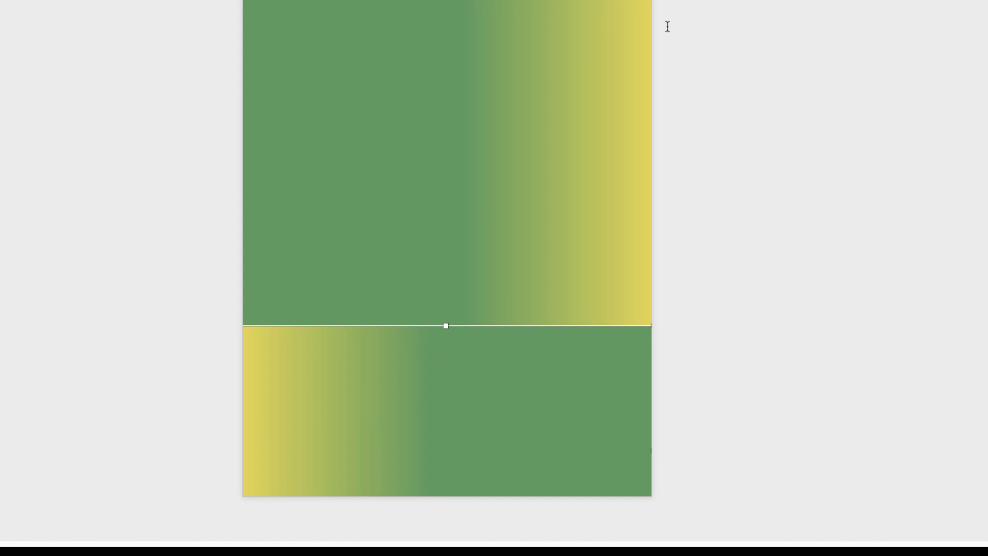
{"action": "key", "text": "Down"}
{"action": "left_click", "coordinate": [719, 66]}
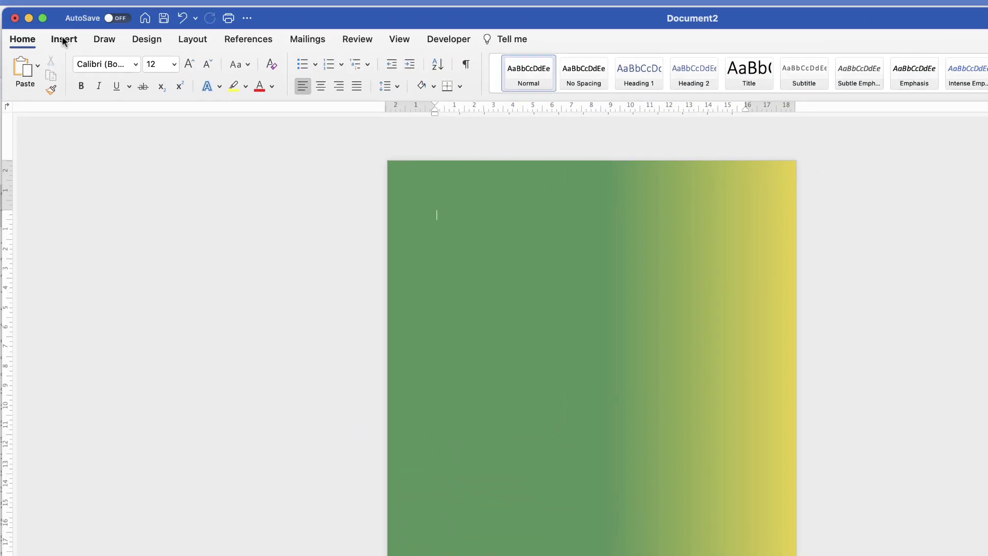
Draw an oval over the top gradient block and size it into a large circle
{"action": "left_click", "coordinate": [63, 40]}
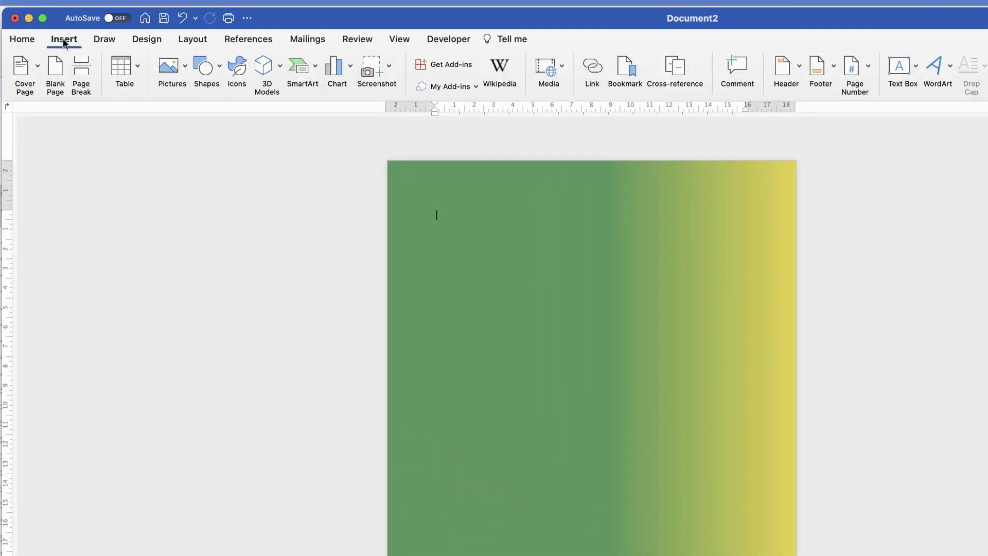
{"action": "left_click", "coordinate": [219, 67]}
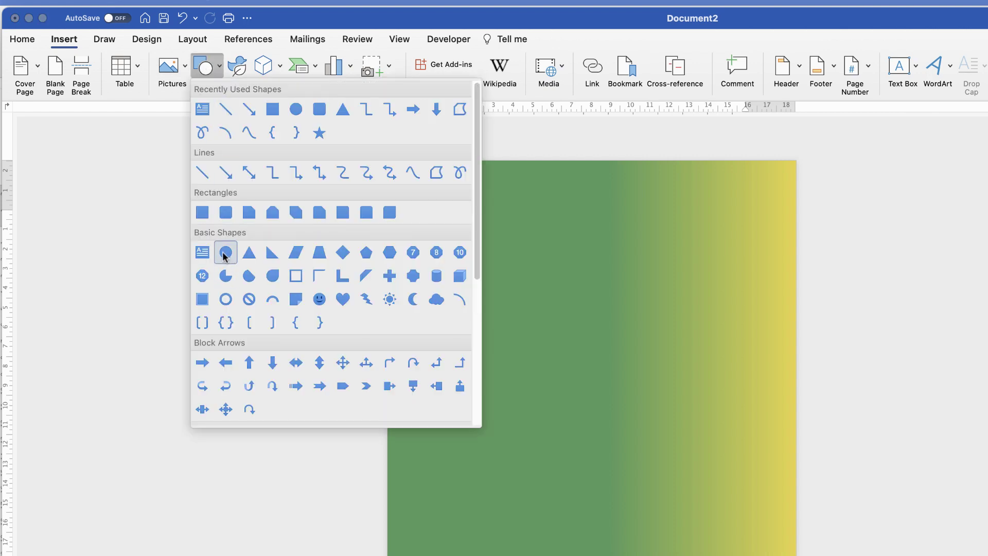
{"action": "left_click", "coordinate": [226, 253]}
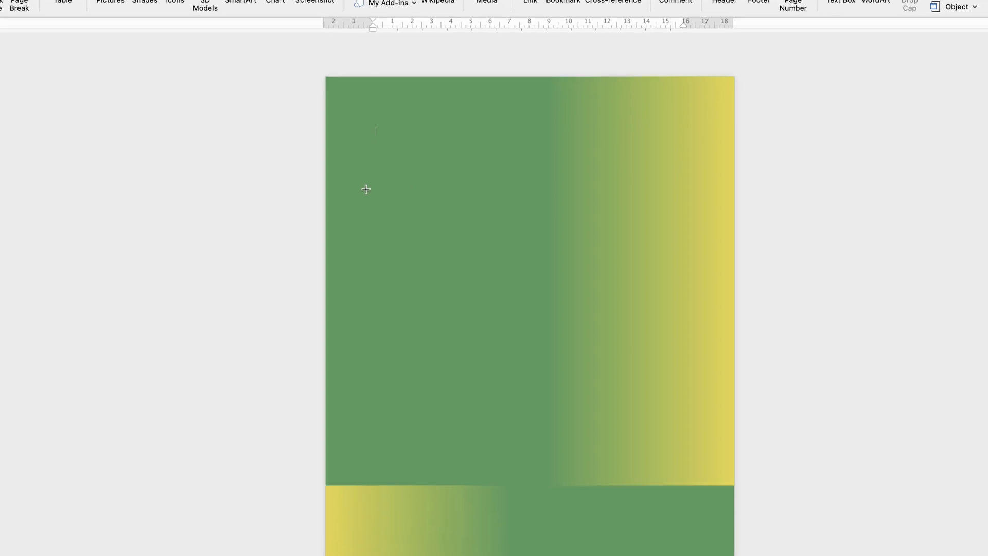
{"action": "left_click_drag", "start_coordinate": [428, 273], "coordinate": [599, 555]}
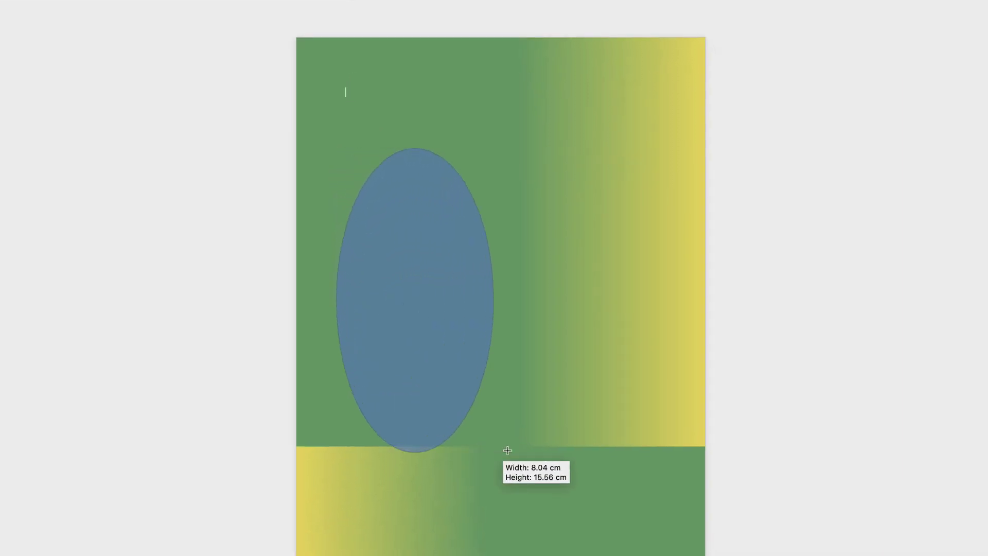
{"action": "mouse_move", "coordinate": [507, 450]}
{"action": "left_mouse_down"}
{"action": "mouse_move", "coordinate": [622, 159]}
{"action": "mouse_move", "coordinate": [397, 293]}
{"action": "mouse_move", "coordinate": [623, 474]}
{"action": "mouse_move", "coordinate": [603, 284]}
{"action": "mouse_move", "coordinate": [435, 289]}
{"action": "mouse_move", "coordinate": [432, 307]}
{"action": "mouse_move", "coordinate": [511, 359]}
{"action": "mouse_move", "coordinate": [675, 505]}
{"action": "mouse_move", "coordinate": [477, 307]}
{"action": "mouse_move", "coordinate": [664, 495]}
{"action": "mouse_move", "coordinate": [630, 463]}
{"action": "mouse_move", "coordinate": [641, 453]}
{"action": "left_mouse_up"}
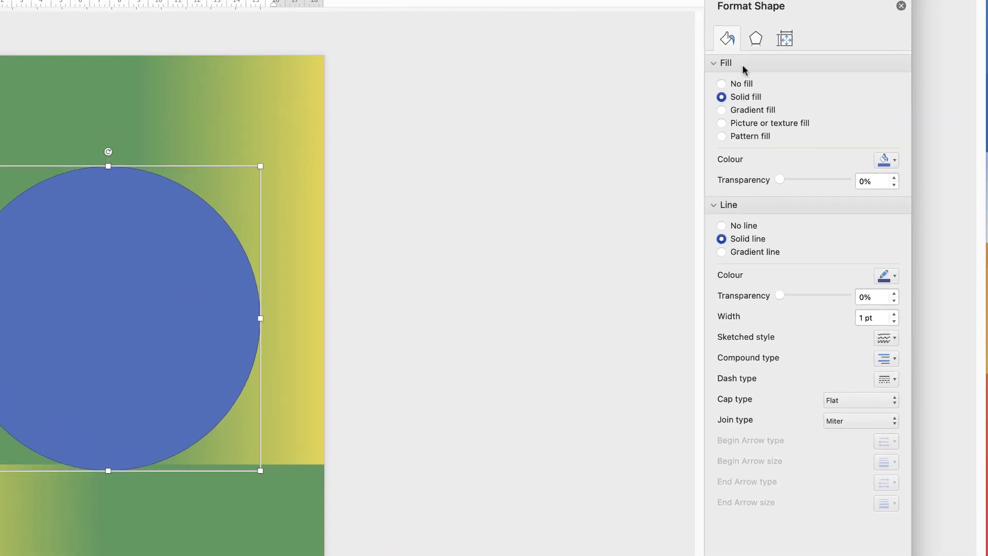
Fill the circle with a green-to-yellow gradient, green stop at 19%, and remove its outline
{"action": "left_click", "coordinate": [722, 109]}
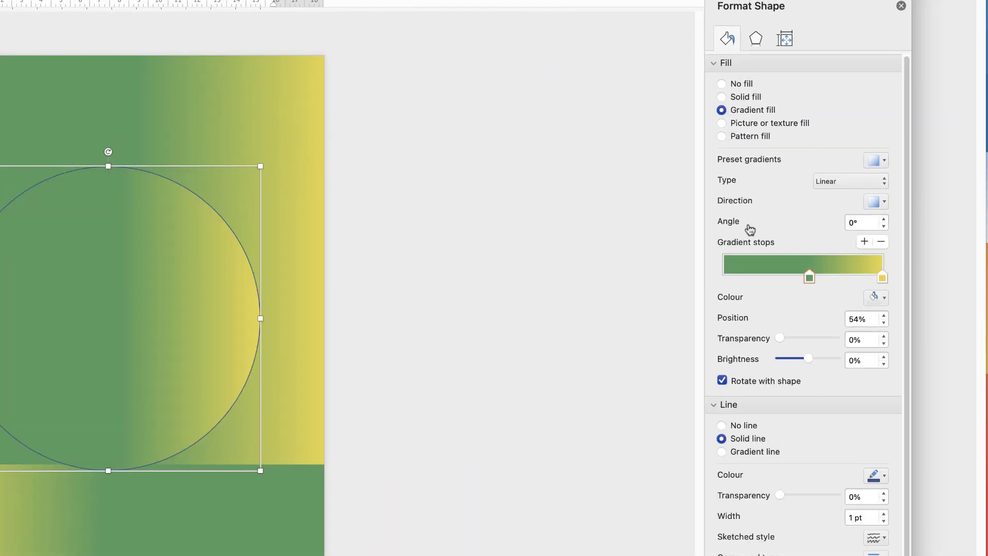
{"action": "left_click_drag", "start_coordinate": [810, 277], "coordinate": [755, 281]}
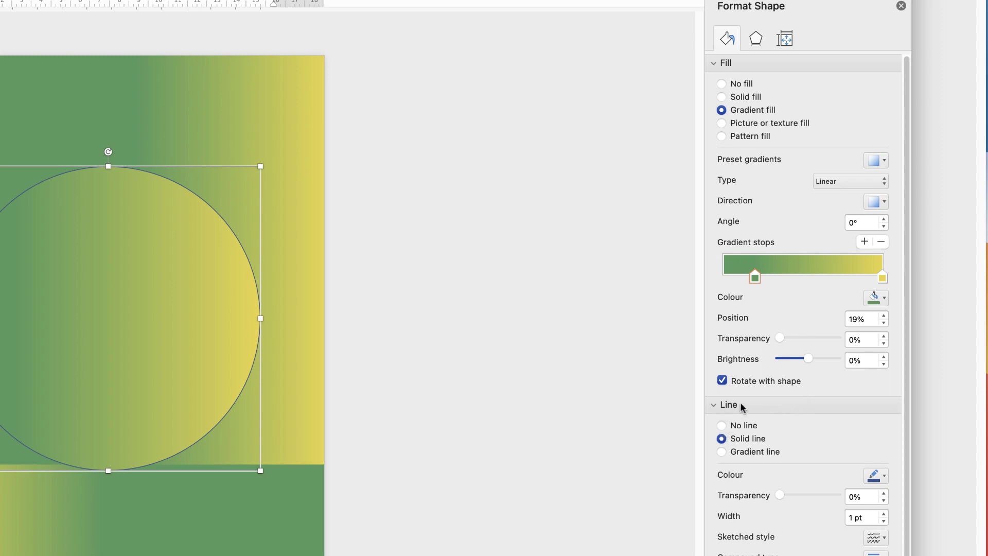
{"action": "left_click", "coordinate": [722, 426]}
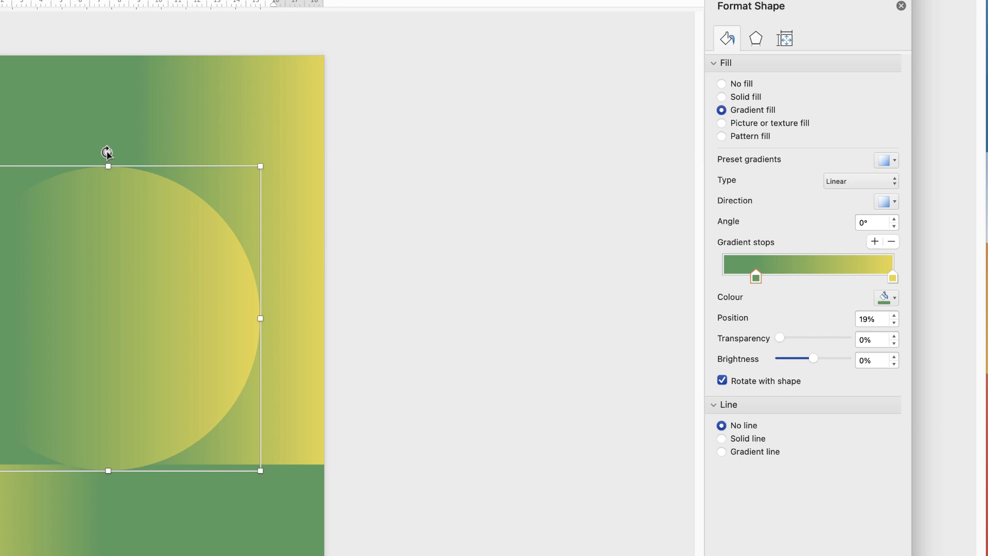
Rotate the gradient circle to about 286° and move it toward the page's left edge
{"action": "left_click_drag", "start_coordinate": [107, 152], "coordinate": [0, 443]}
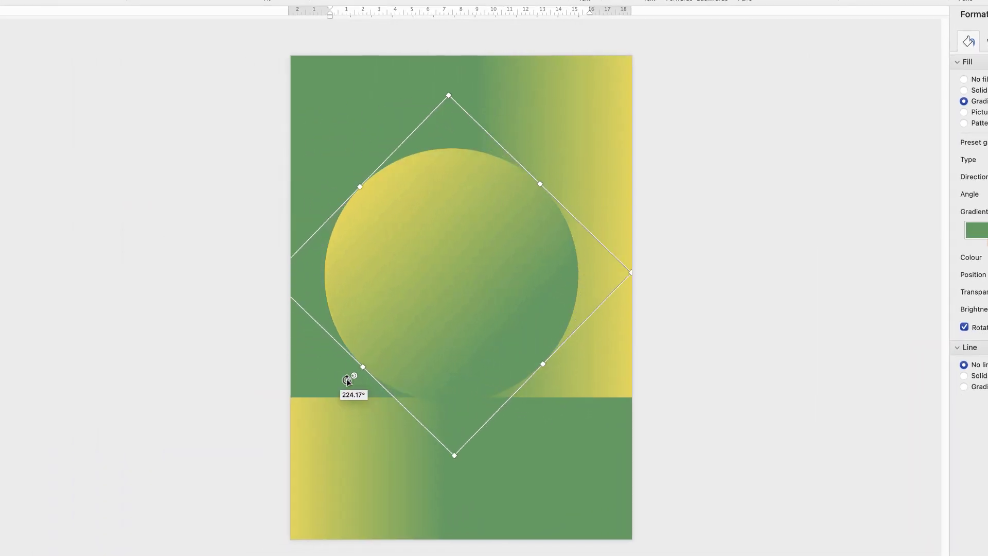
{"action": "left_click_drag", "start_coordinate": [347, 379], "coordinate": [343, 178]}
{"action": "left_click_drag", "start_coordinate": [478, 277], "coordinate": [376, 310]}
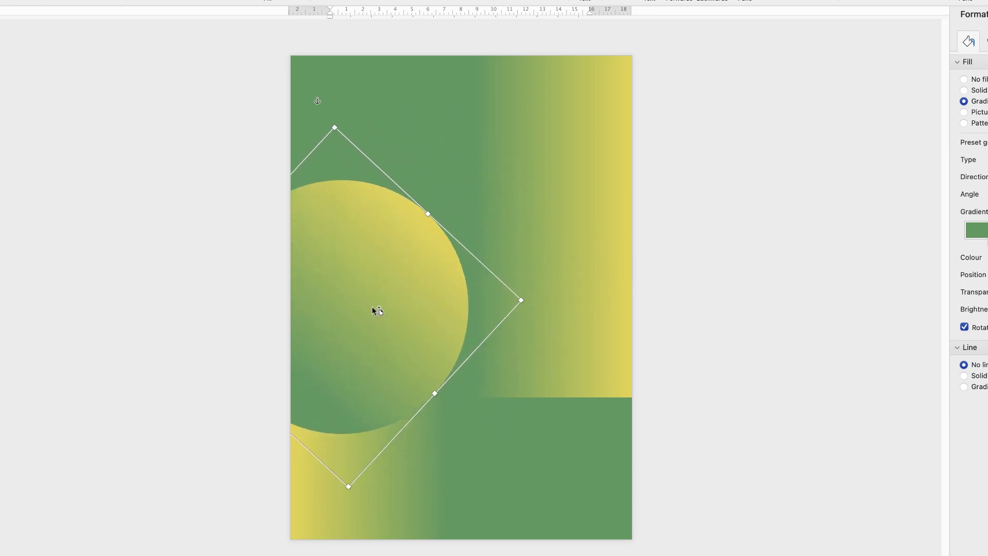
Place copies of the circle at the page bottom and top, undoing an extra move
{"action": "left_click_drag", "start_coordinate": [366, 302], "coordinate": [435, 496]}
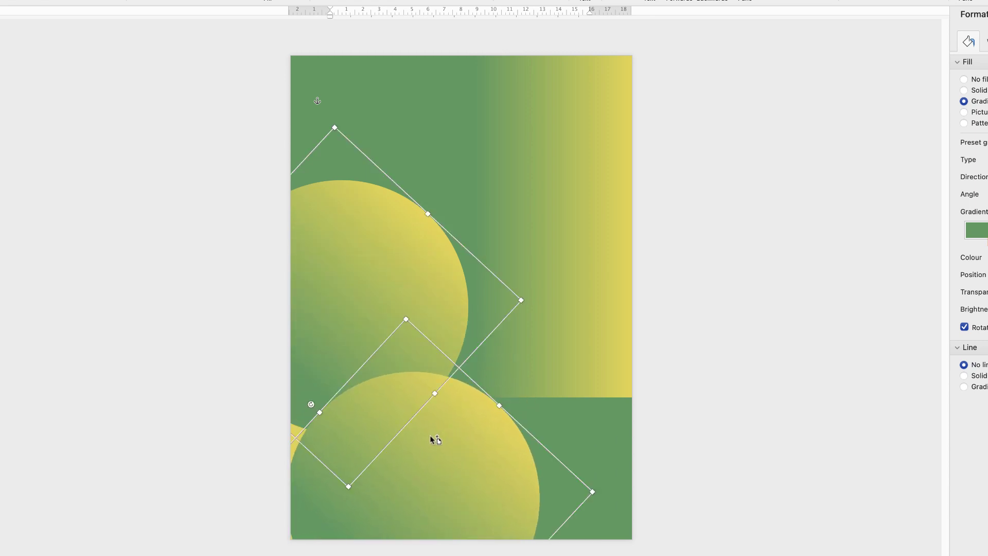
{"action": "left_click", "coordinate": [530, 365]}
{"action": "left_click", "coordinate": [441, 448]}
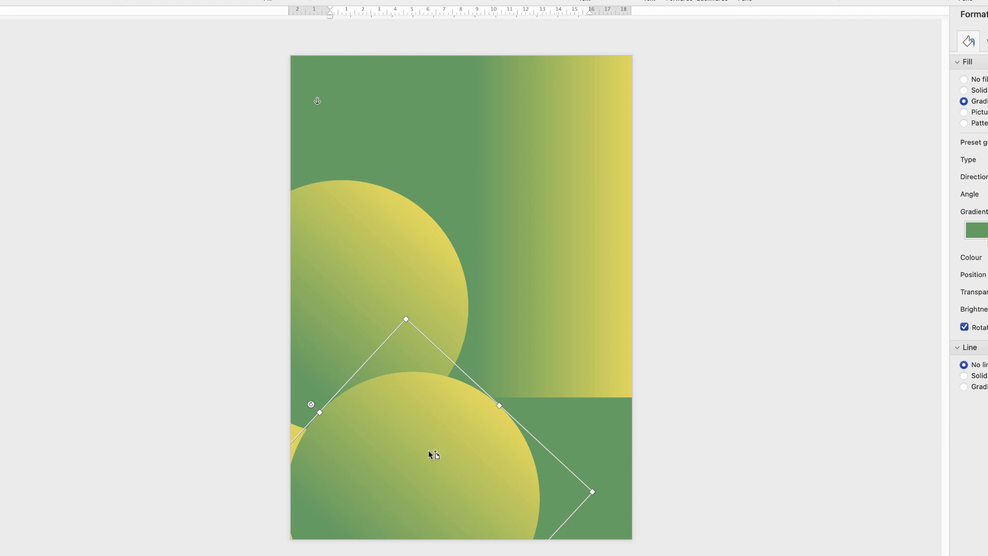
{"action": "left_click_drag", "start_coordinate": [433, 455], "coordinate": [446, 42]}
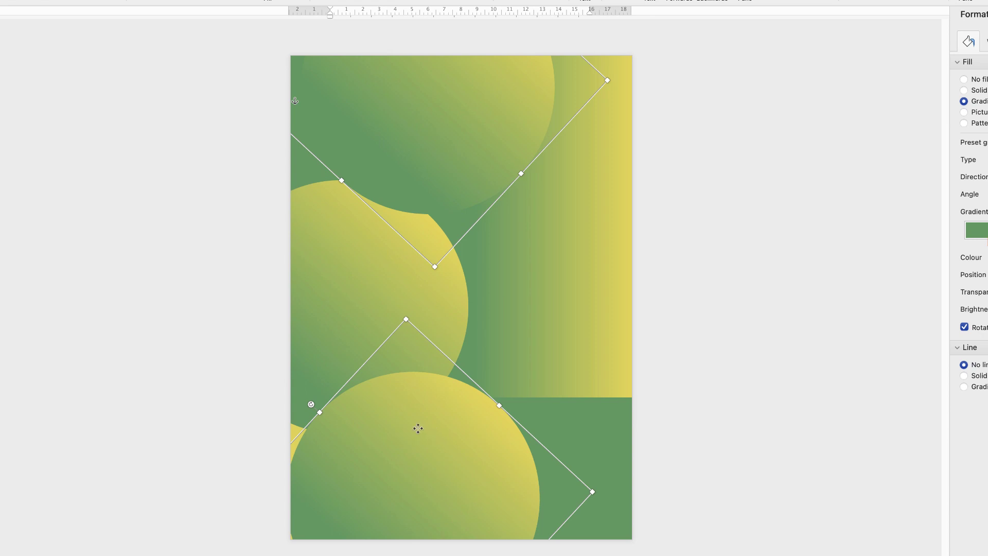
{"action": "left_click_drag", "start_coordinate": [418, 428], "coordinate": [470, 416]}
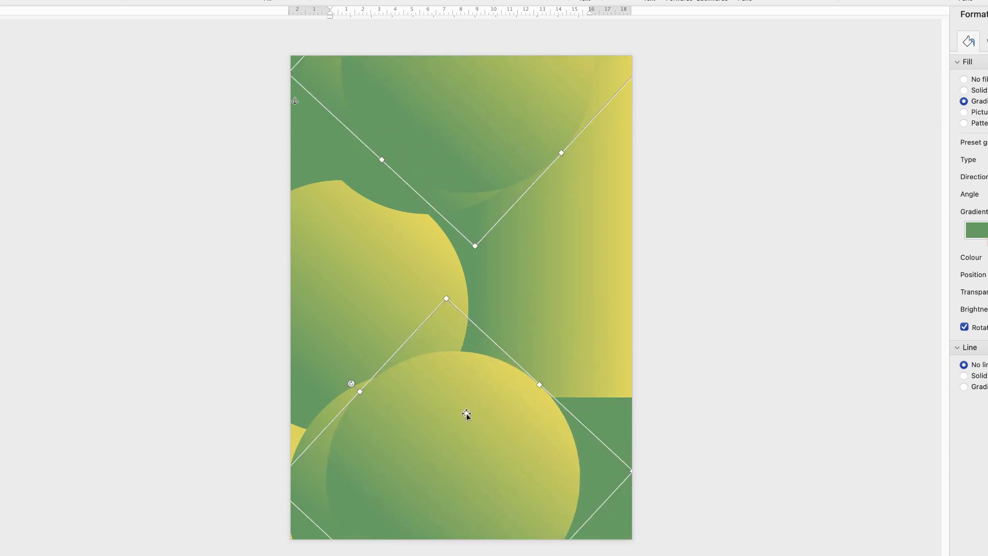
{"action": "key", "text": "super+z"}
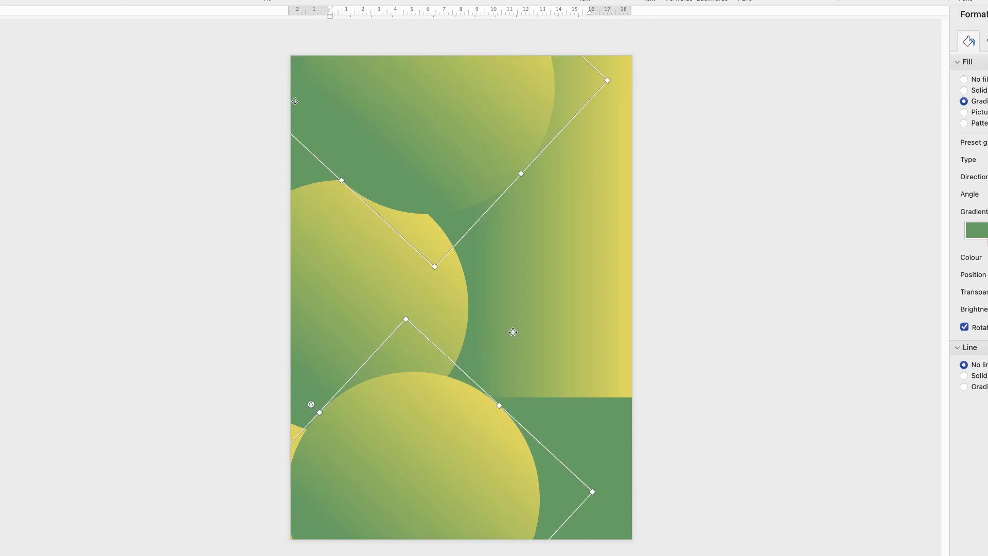
Move the bottom circle to the right edge, rotate it about 60°, and resize it to about 16 cm
{"action": "left_click", "coordinate": [425, 438]}
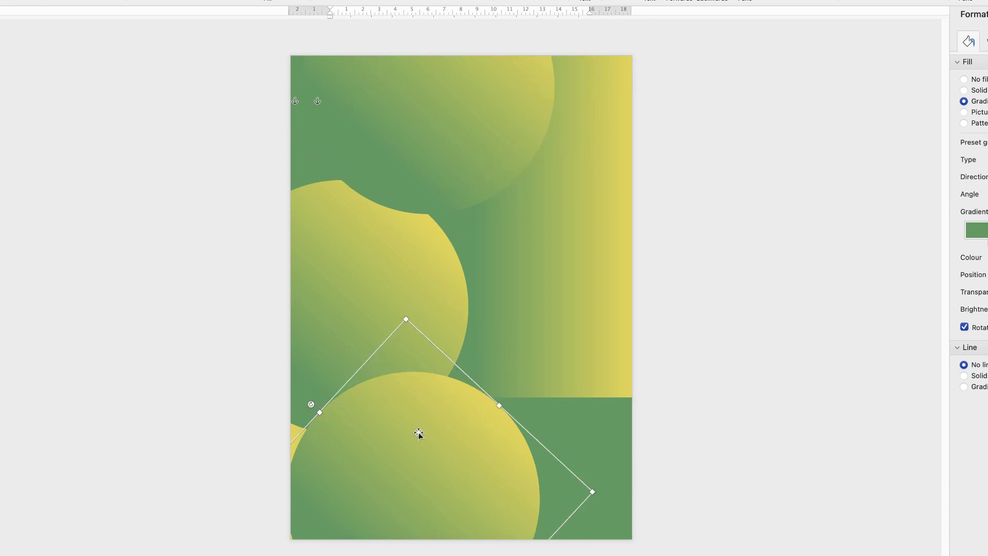
{"action": "left_click_drag", "start_coordinate": [420, 440], "coordinate": [540, 250]}
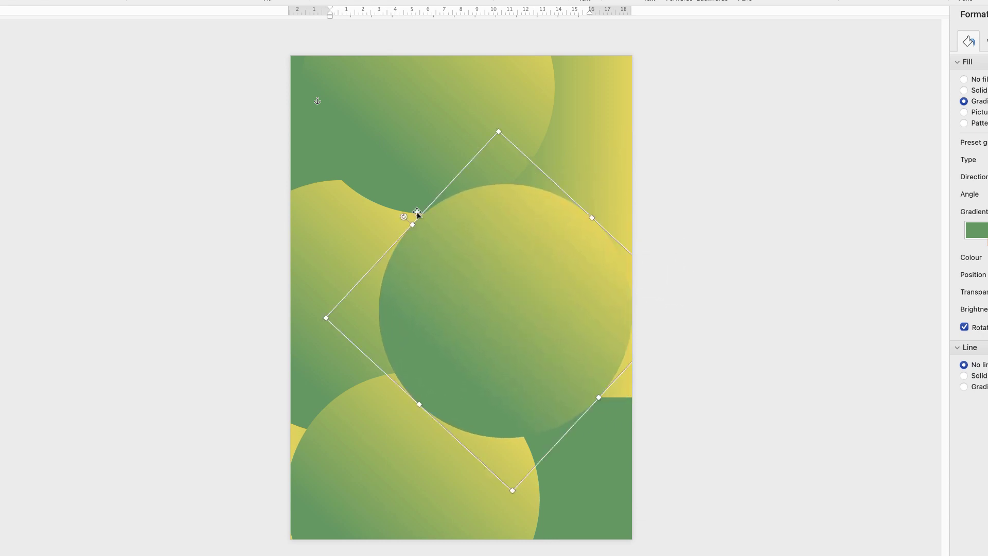
{"action": "left_click_drag", "start_coordinate": [402, 215], "coordinate": [603, 256]}
{"action": "left_click_drag", "start_coordinate": [508, 316], "coordinate": [625, 316]}
{"action": "left_click_drag", "start_coordinate": [445, 266], "coordinate": [504, 291]}
Shrink the large top circle and reposition it higher on the page
{"action": "left_click", "coordinate": [443, 135]}
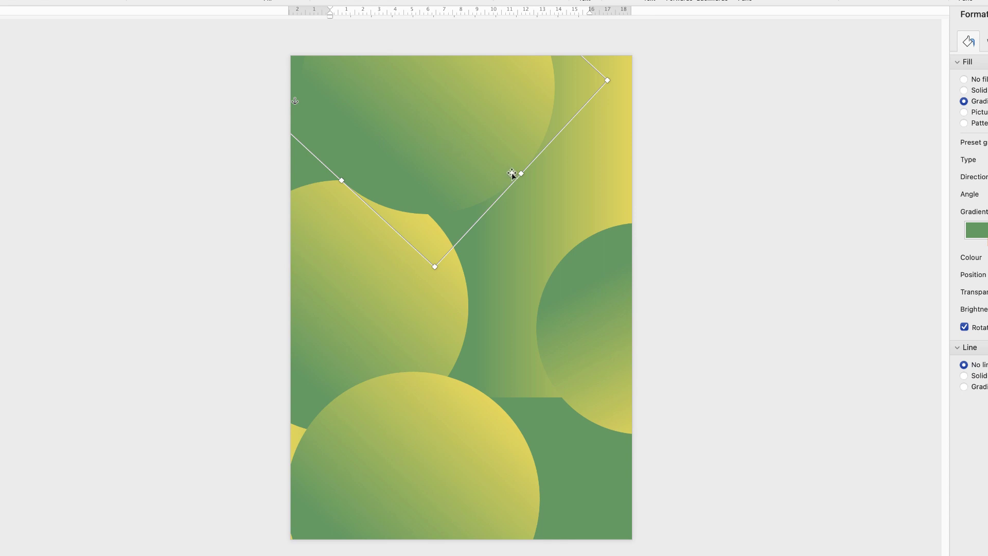
{"action": "left_click_drag", "start_coordinate": [435, 267], "coordinate": [434, 222]}
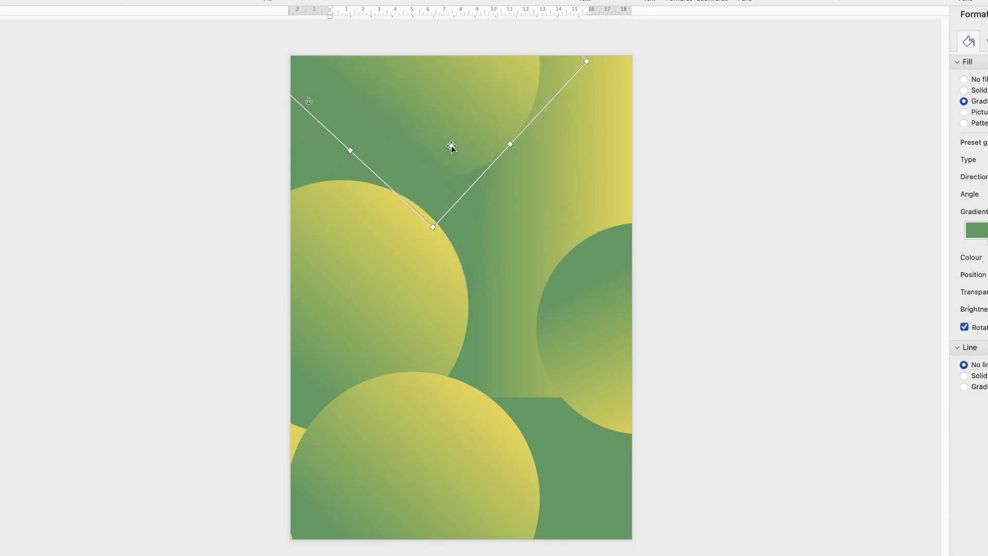
{"action": "left_click_drag", "start_coordinate": [452, 148], "coordinate": [408, 287]}
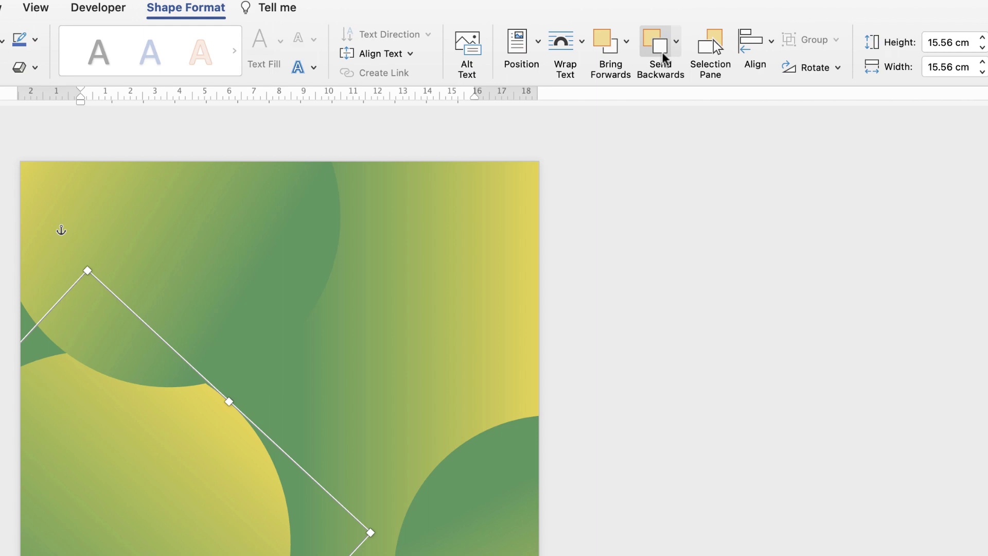
Bring the yellow circle in front of the green one and enlarge a circle to about 21.71 cm
{"action": "left_click", "coordinate": [613, 49]}
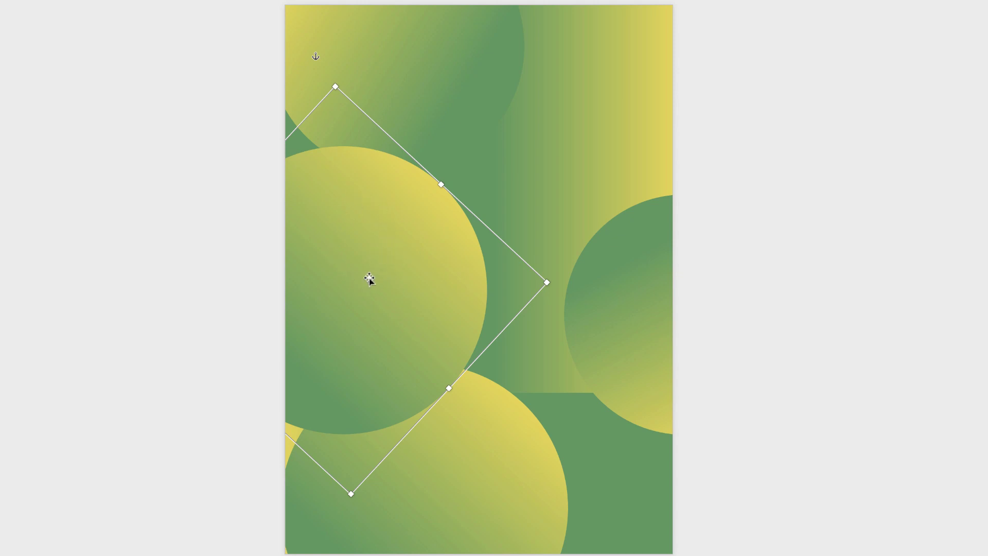
{"action": "left_click_drag", "start_coordinate": [361, 273], "coordinate": [415, 267]}
{"action": "left_click_drag", "start_coordinate": [387, 266], "coordinate": [355, 277]}
{"action": "left_click_drag", "start_coordinate": [547, 280], "coordinate": [470, 520]}
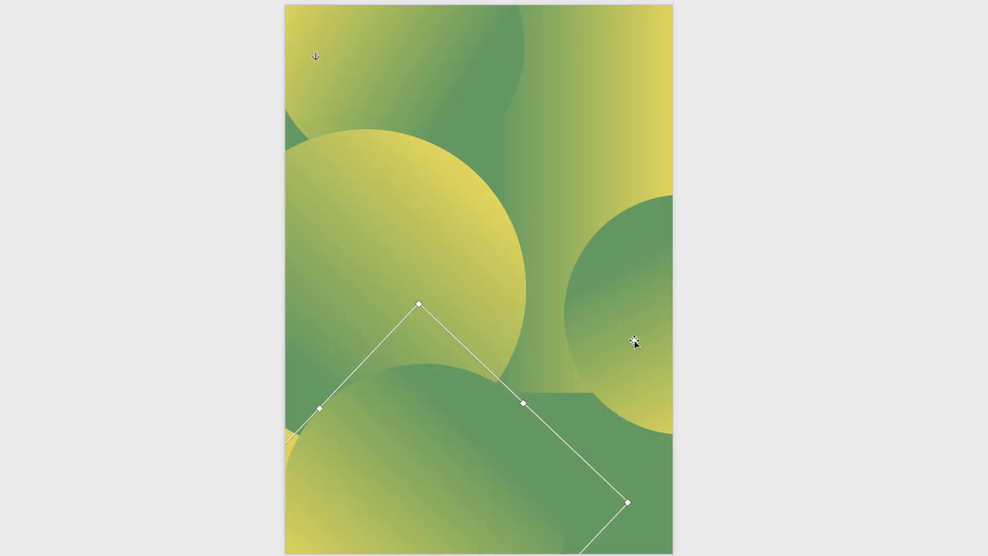
{"action": "left_click_drag", "start_coordinate": [634, 342], "coordinate": [591, 500]}
{"action": "left_click_drag", "start_coordinate": [463, 432], "coordinate": [397, 405]}
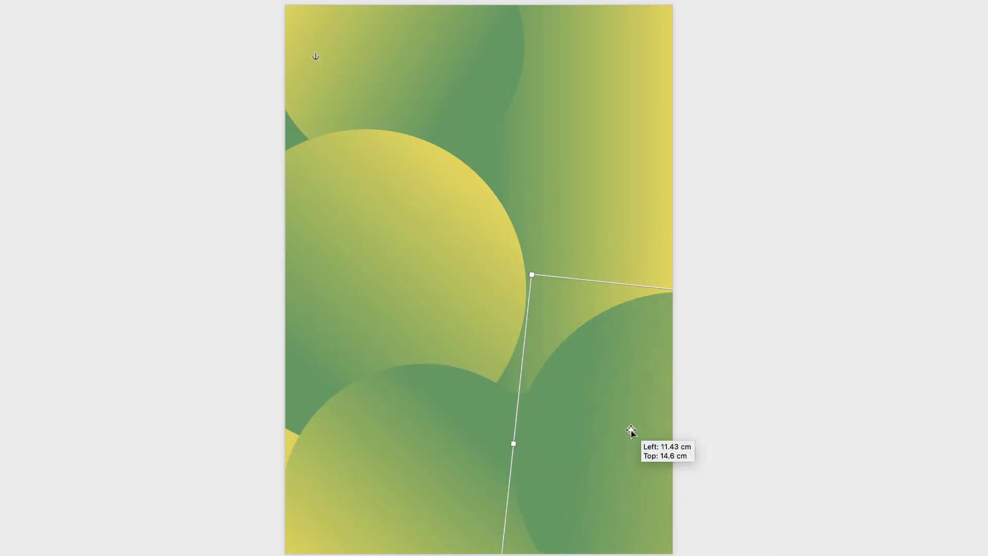
Move circles to the page top, rotating them to about 137° and 60°, and resize one
{"action": "left_click_drag", "start_coordinate": [629, 433], "coordinate": [394, 153]}
{"action": "left_click_drag", "start_coordinate": [296, 218], "coordinate": [583, 331]}
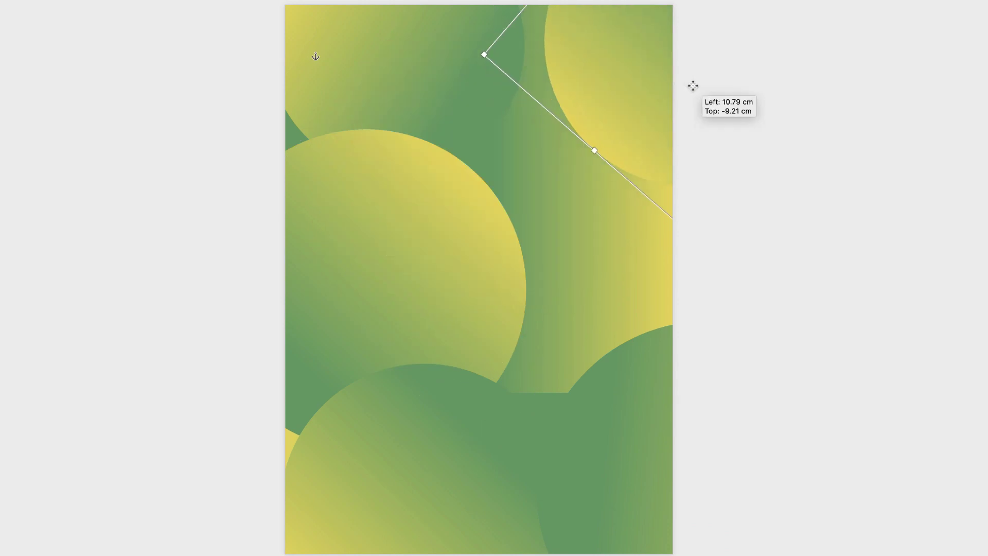
{"action": "left_click_drag", "start_coordinate": [690, 84], "coordinate": [691, 84]}
{"action": "left_click_drag", "start_coordinate": [386, 77], "coordinate": [293, 150]}
{"action": "left_click_drag", "start_coordinate": [412, 47], "coordinate": [420, 32]}
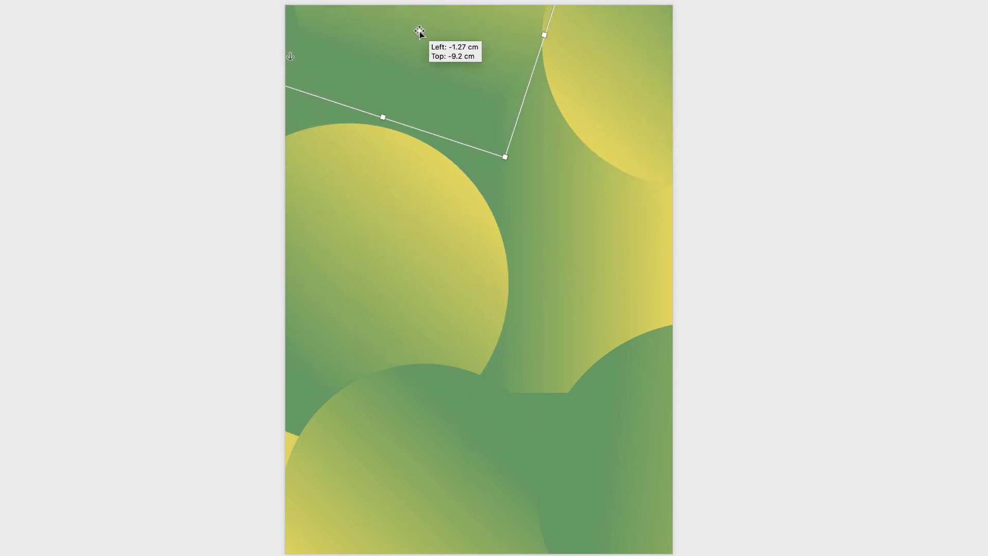
{"action": "left_click_drag", "start_coordinate": [482, 201], "coordinate": [597, 294]}
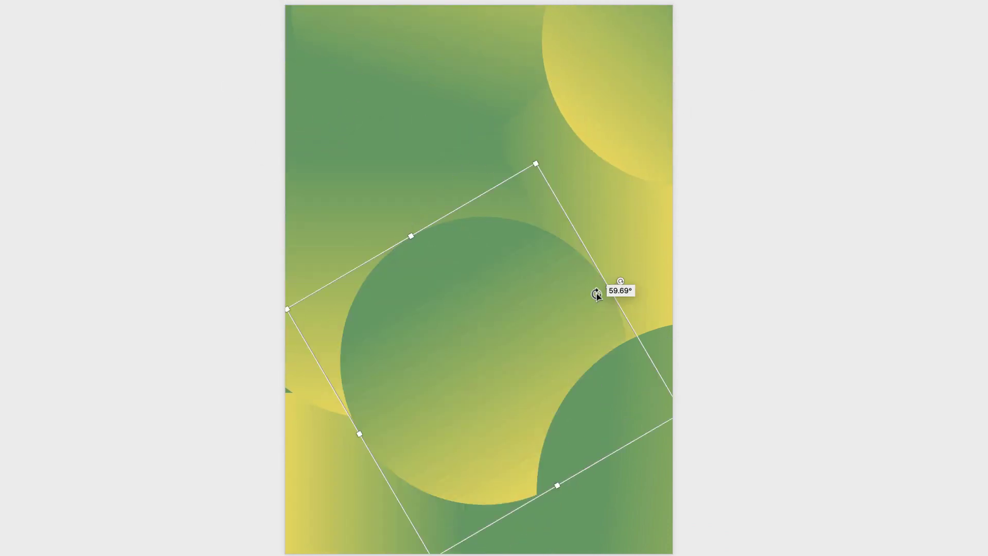
{"action": "left_click_drag", "start_coordinate": [464, 361], "coordinate": [373, 525]}
{"action": "left_click_drag", "start_coordinate": [463, 289], "coordinate": [478, 260]}
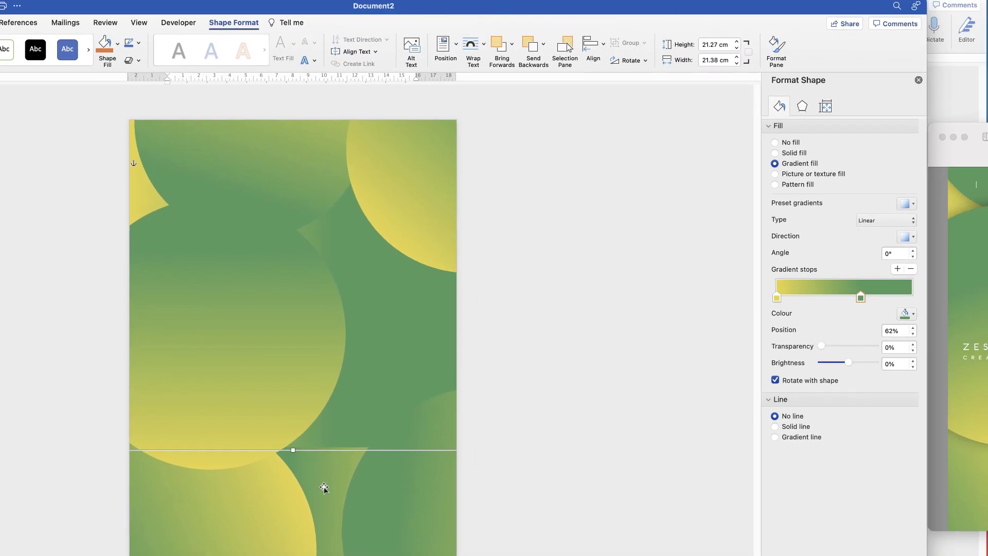
Give the tall left gradient shape an outer shadow at 102% size with about 42 pt blur
{"action": "left_click", "coordinate": [325, 471]}
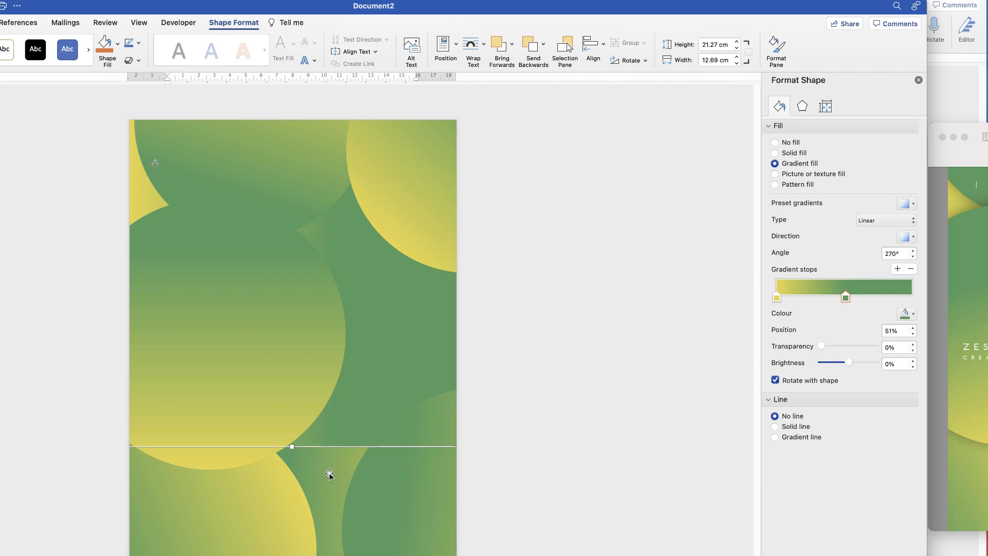
{"action": "left_click", "coordinate": [803, 108]}
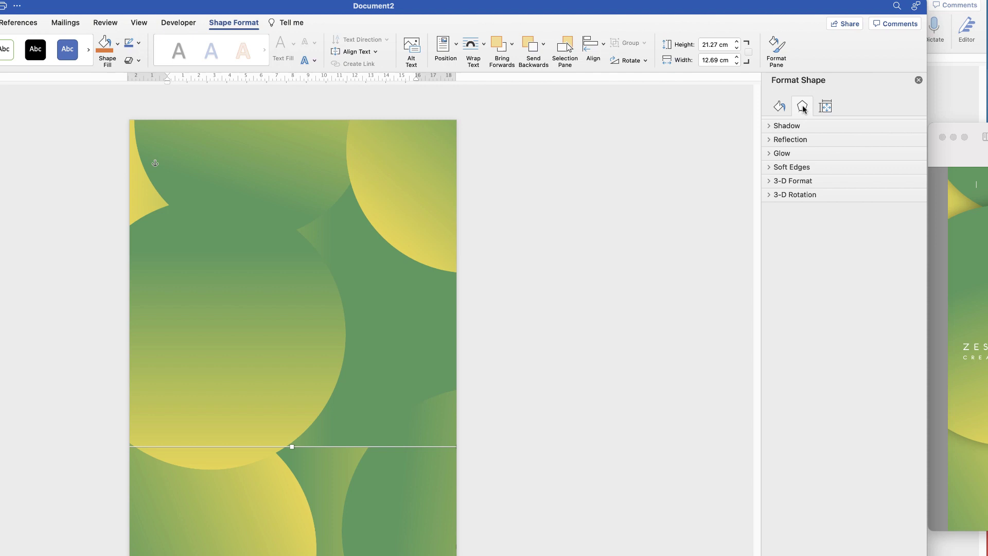
{"action": "left_click", "coordinate": [770, 126]}
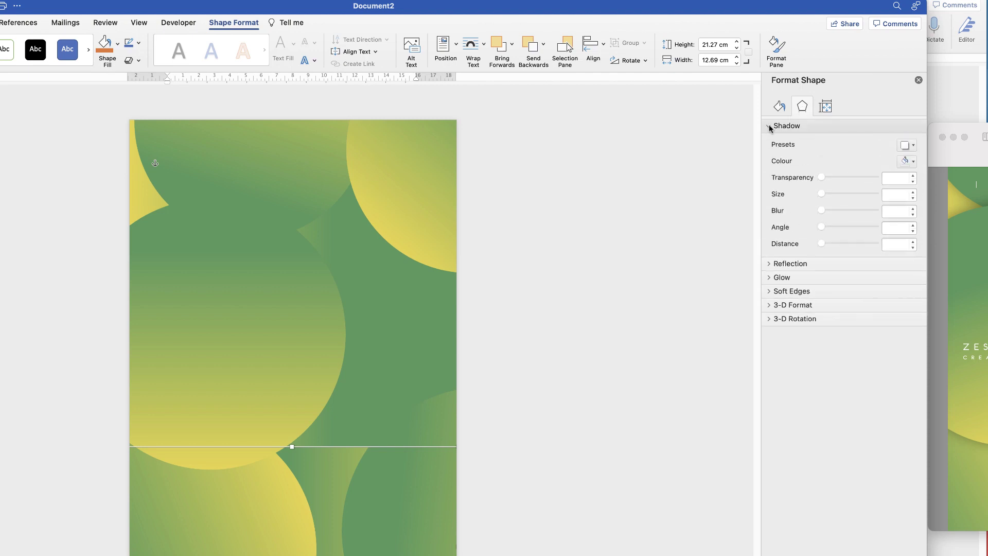
{"action": "left_click", "coordinate": [914, 147]}
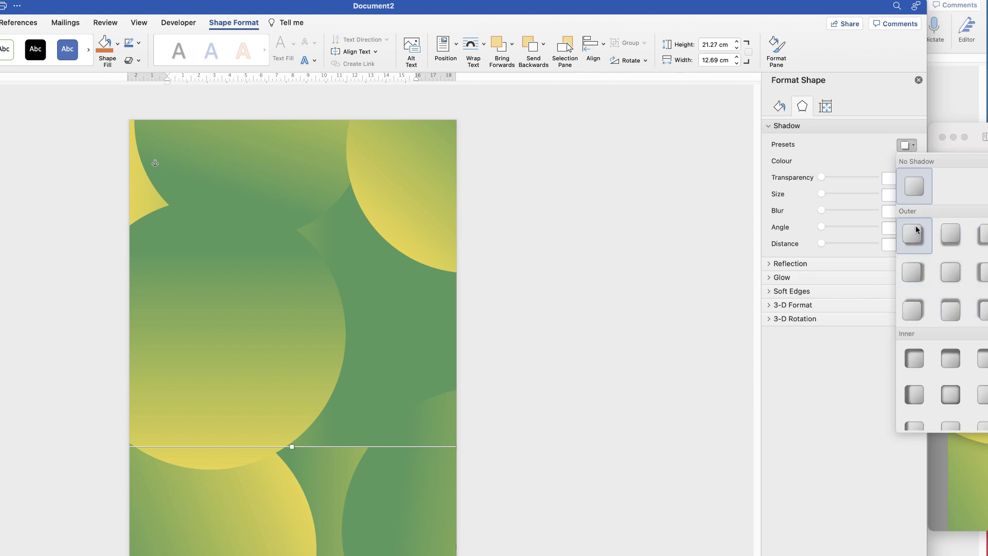
{"action": "left_click", "coordinate": [949, 311]}
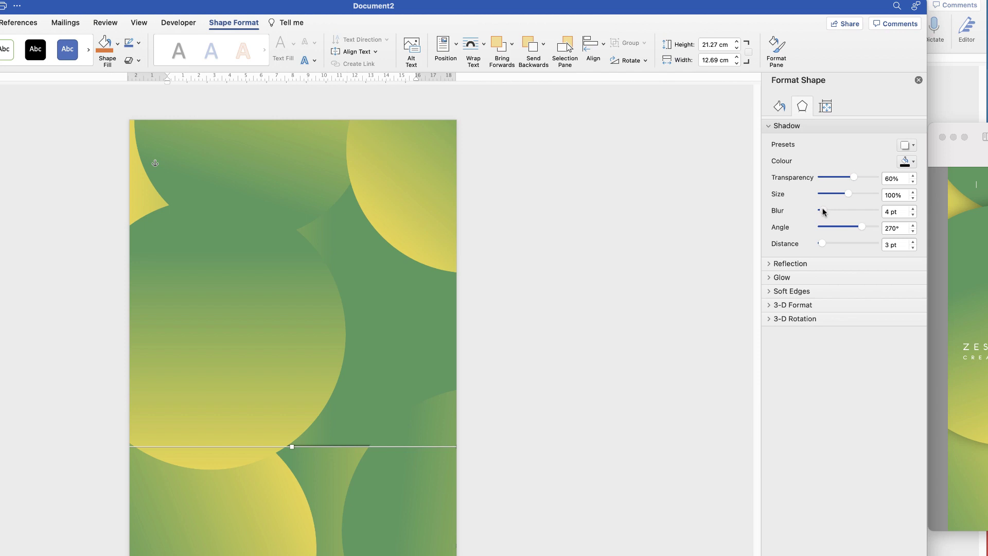
{"action": "left_click_drag", "start_coordinate": [821, 210], "coordinate": [836, 208]}
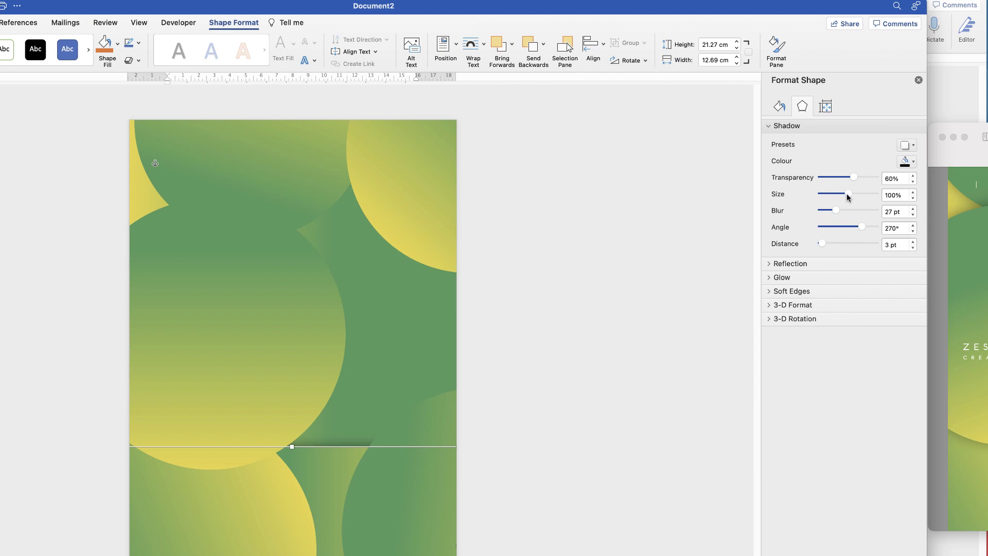
{"action": "left_click_drag", "start_coordinate": [848, 197], "coordinate": [848, 190]}
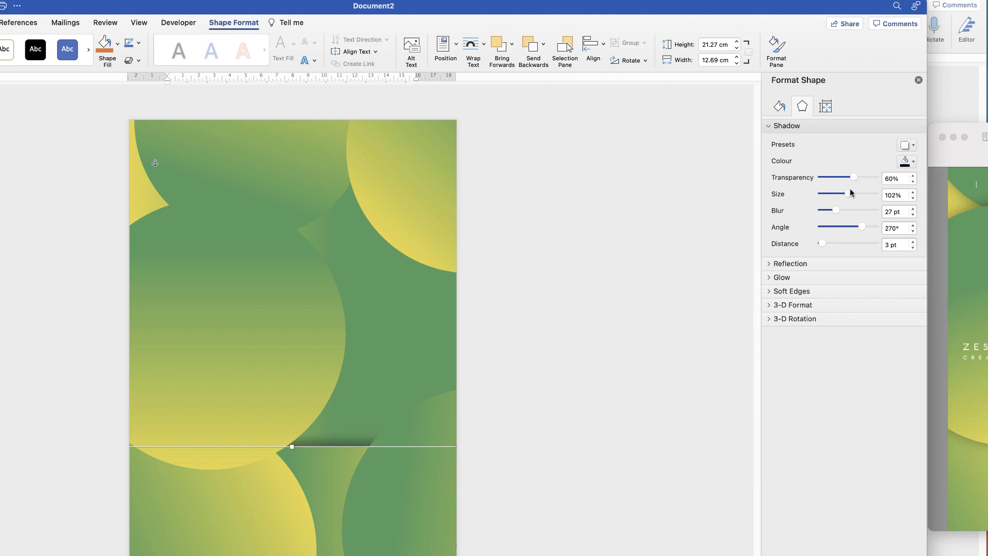
{"action": "left_click_drag", "start_coordinate": [835, 210], "coordinate": [847, 211]}
Give the tilted bottom-right shape an outer shadow blurred to about 47 pt
{"action": "left_click", "coordinate": [384, 486]}
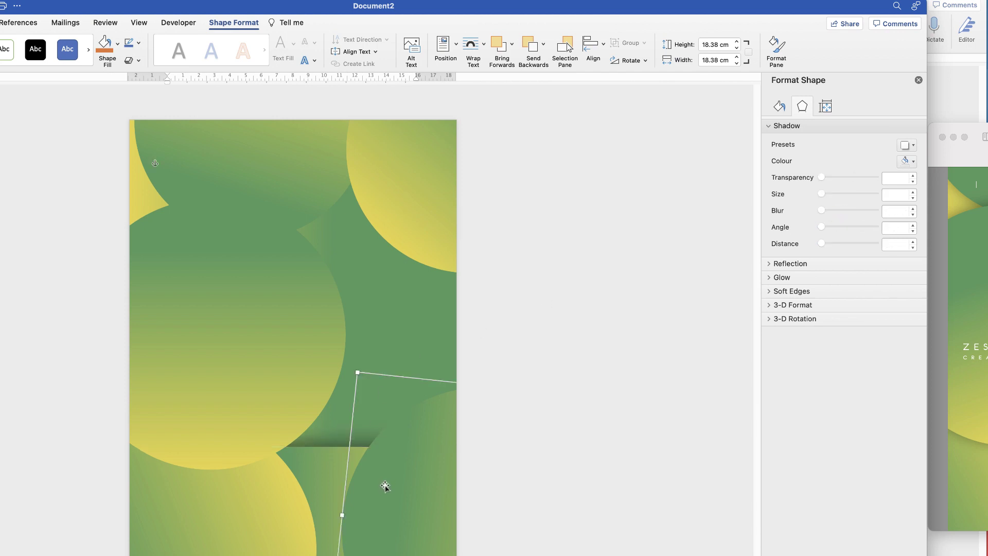
{"action": "left_click", "coordinate": [914, 146]}
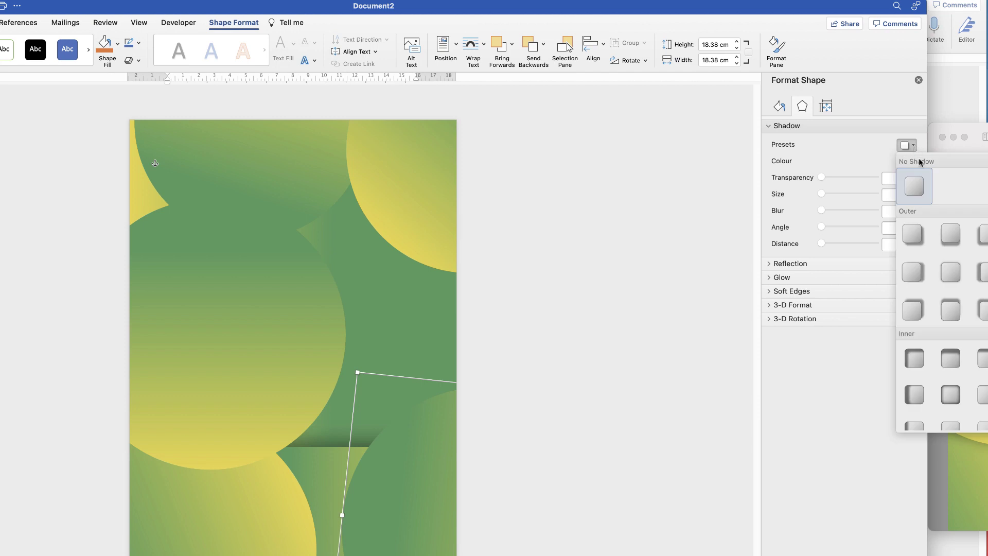
{"action": "left_click", "coordinate": [981, 270]}
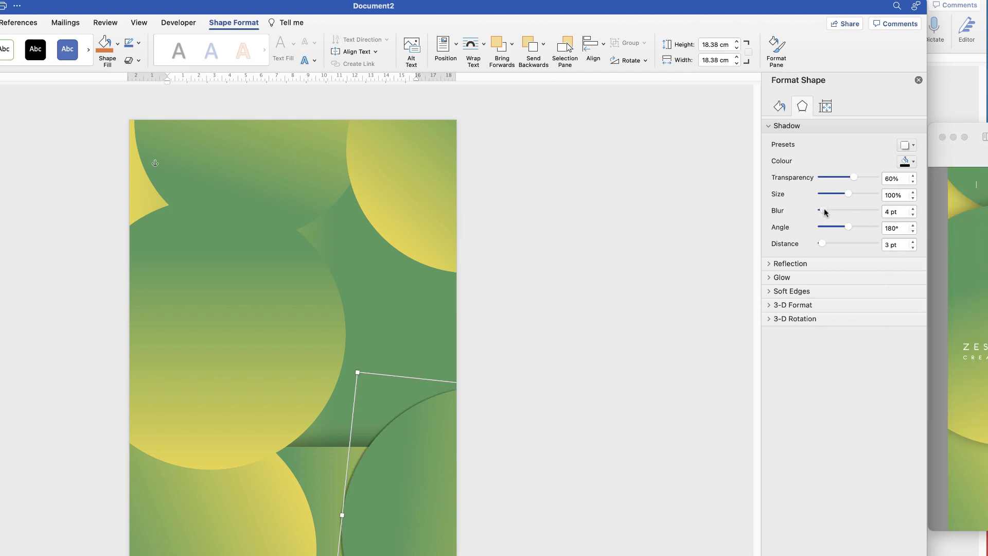
{"action": "left_click_drag", "start_coordinate": [824, 211], "coordinate": [849, 206]}
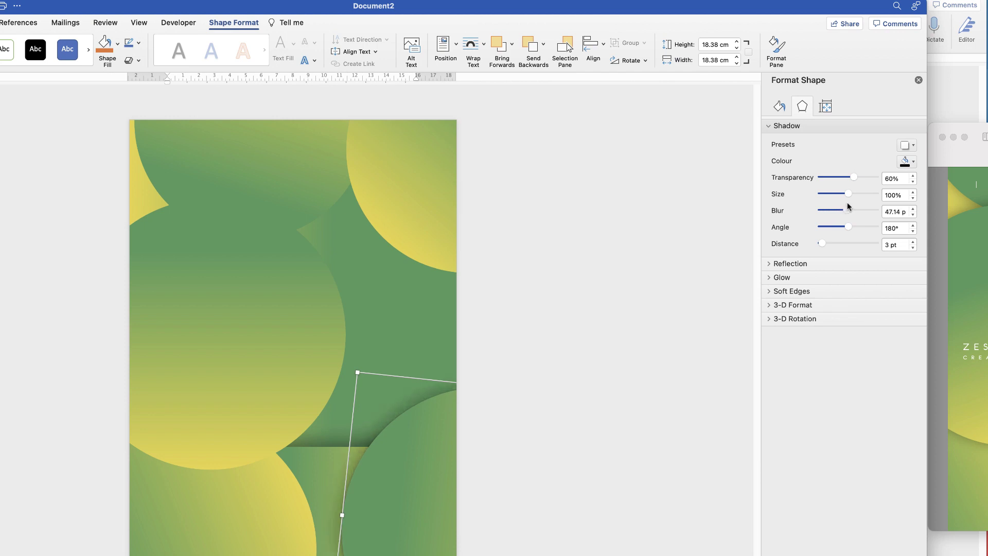
Apply an outer shadow with about 45 pt blur to another circle
{"action": "left_click", "coordinate": [249, 511]}
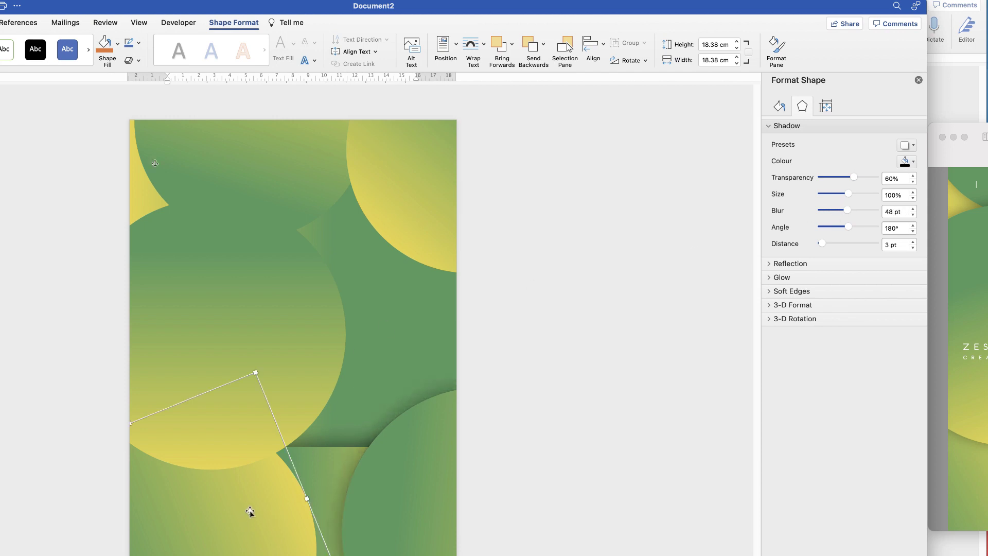
{"action": "left_click", "coordinate": [913, 146]}
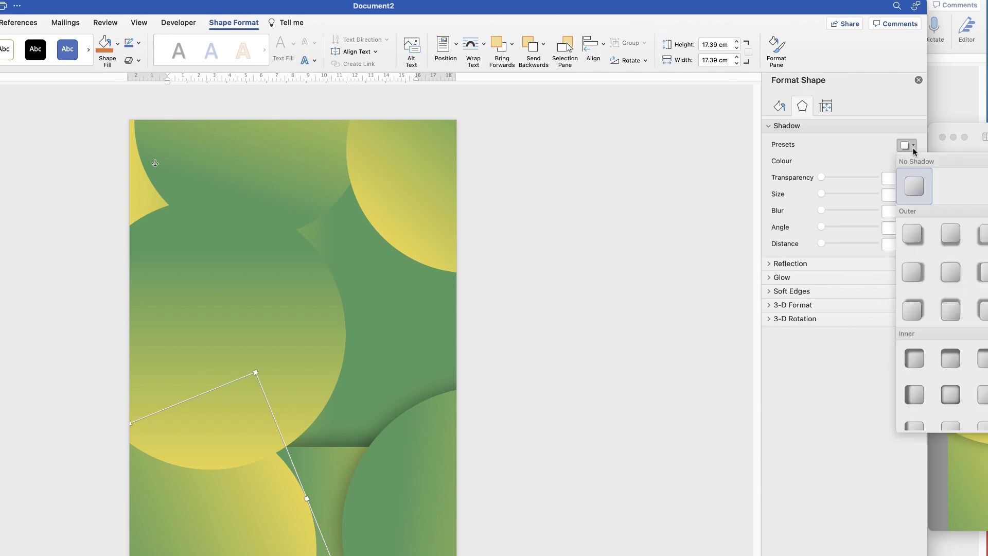
{"action": "left_click", "coordinate": [910, 310]}
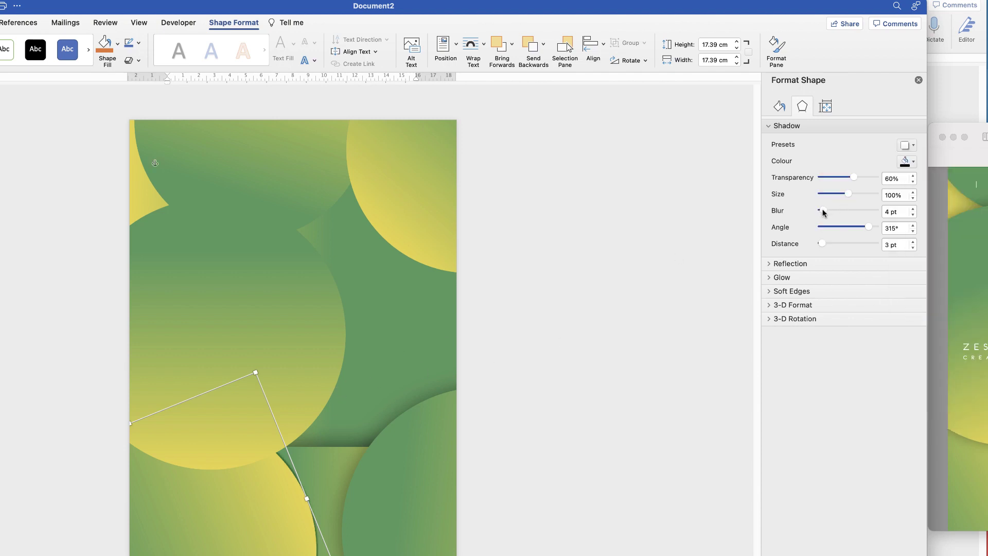
{"action": "left_click_drag", "start_coordinate": [823, 211], "coordinate": [849, 206]}
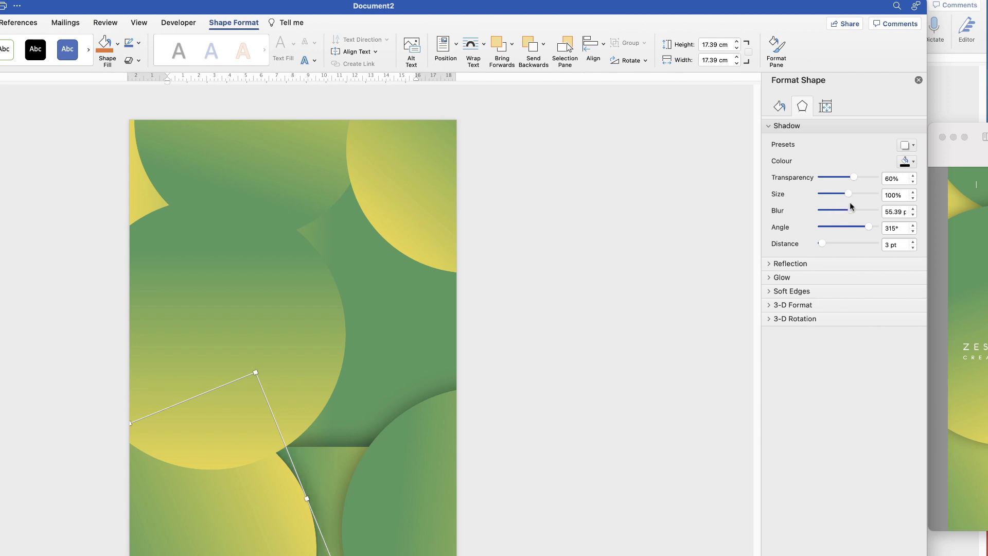
Give the next circle an offset-right outer shadow blurred to about 68 pt
{"action": "left_click", "coordinate": [314, 333]}
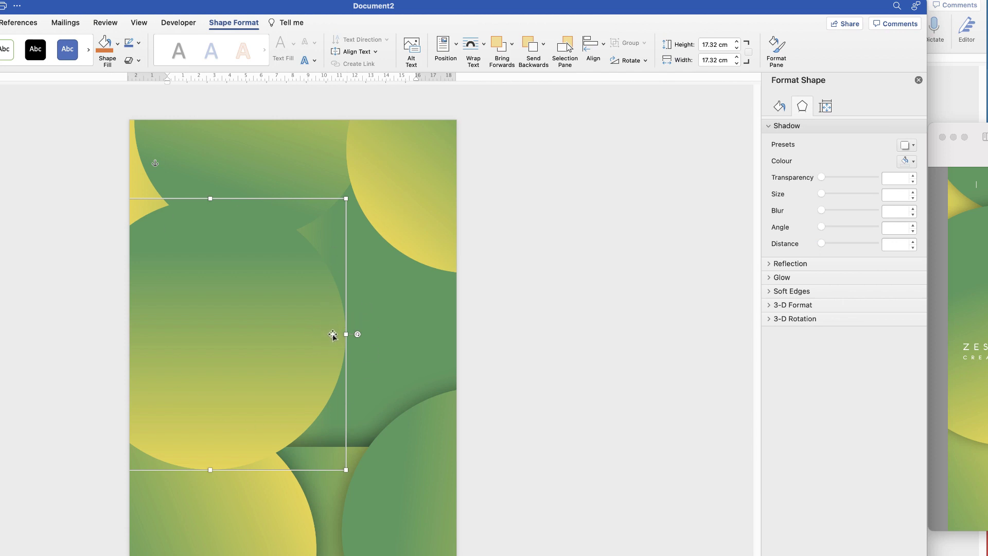
{"action": "left_click", "coordinate": [913, 146]}
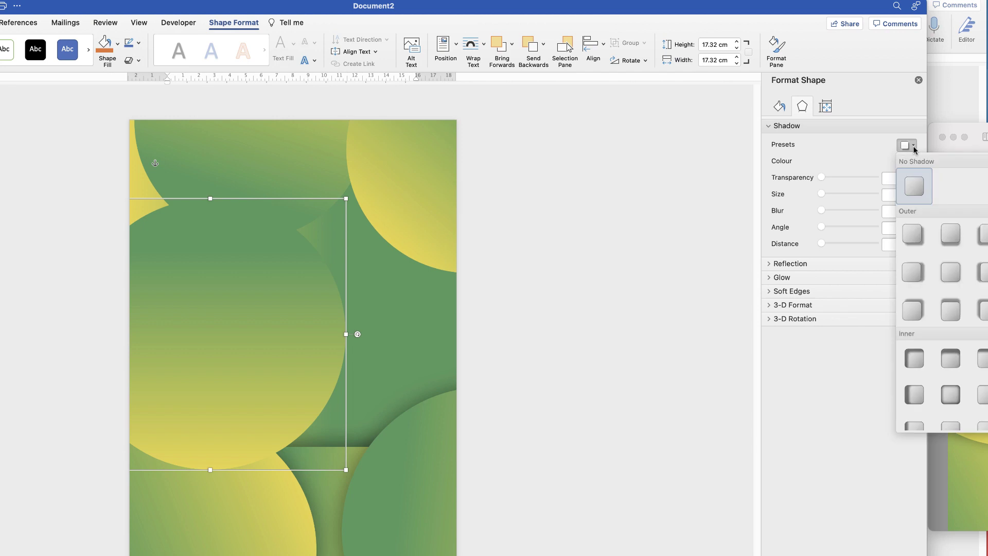
{"action": "left_click", "coordinate": [913, 272]}
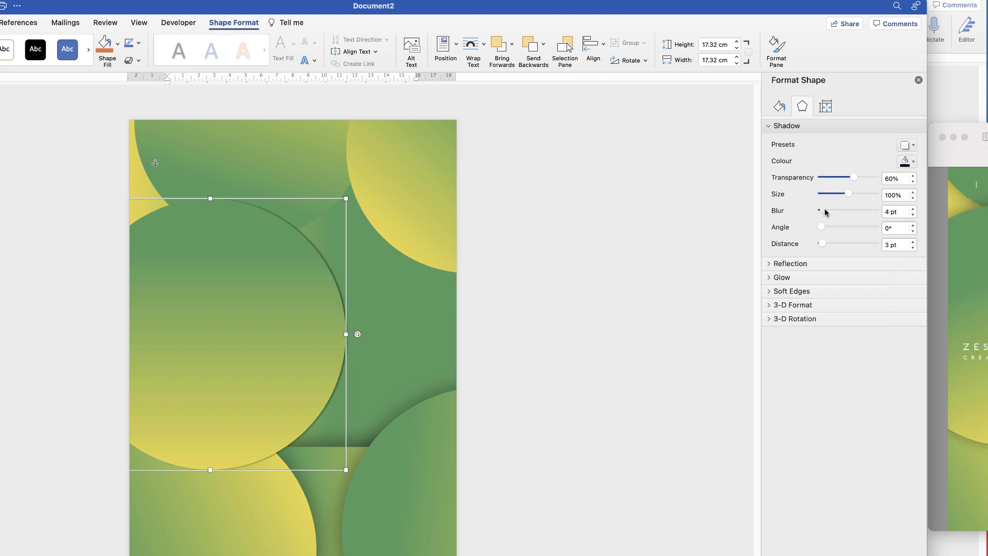
{"action": "left_click_drag", "start_coordinate": [825, 212], "coordinate": [855, 204]}
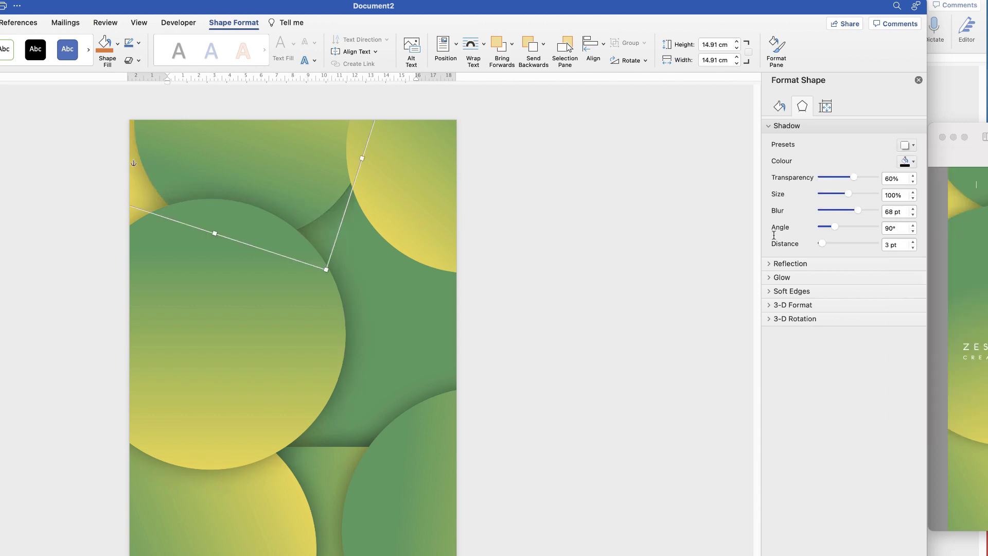
Check the large left circle's fill settings, then deselect and close the Format Shape pane
{"action": "left_click", "coordinate": [240, 152]}
{"action": "left_click", "coordinate": [236, 325]}
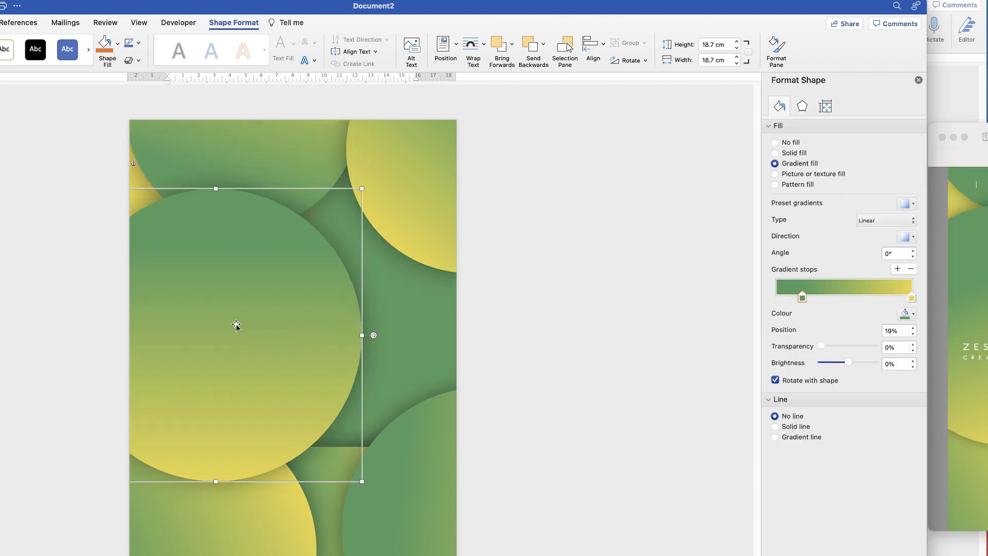
{"action": "left_click", "coordinate": [411, 335]}
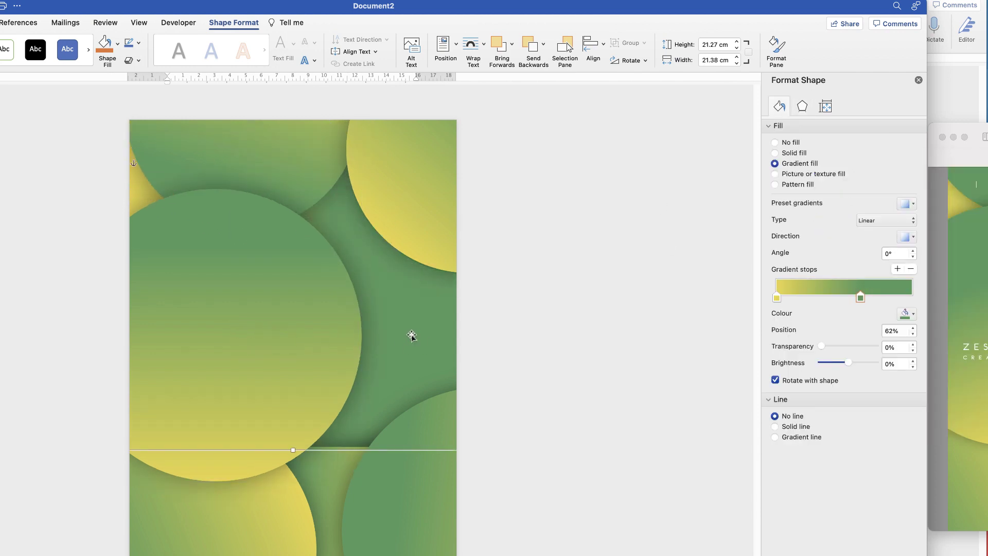
{"action": "left_click", "coordinate": [503, 343]}
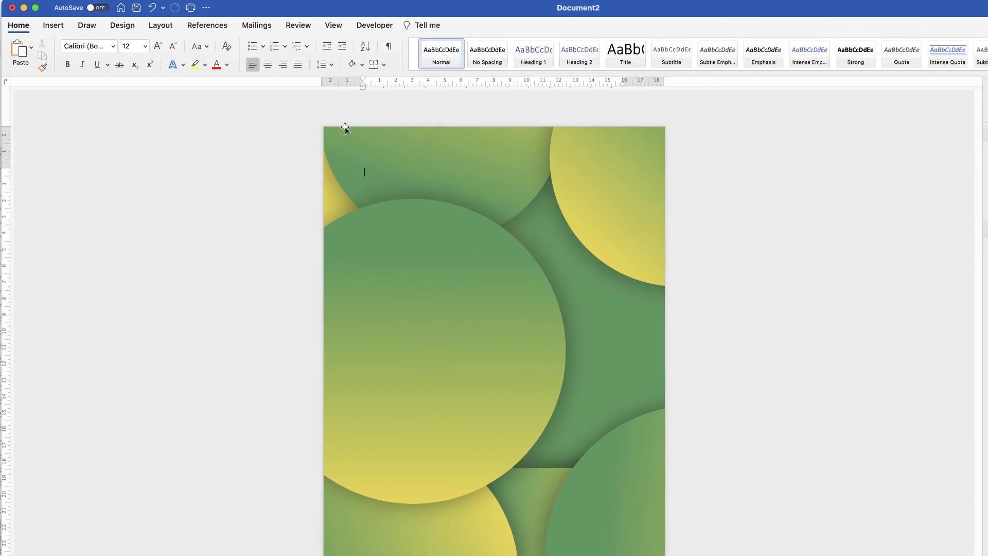
Draw a text box over the large left circle containing the words ZEST FOR LIFE
{"action": "left_click", "coordinate": [52, 27]}
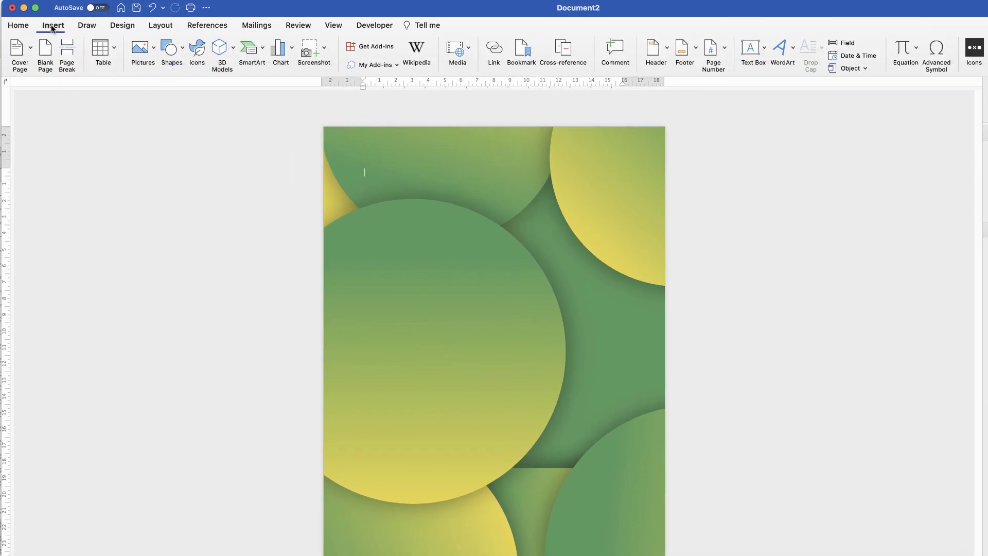
{"action": "left_click", "coordinate": [766, 50]}
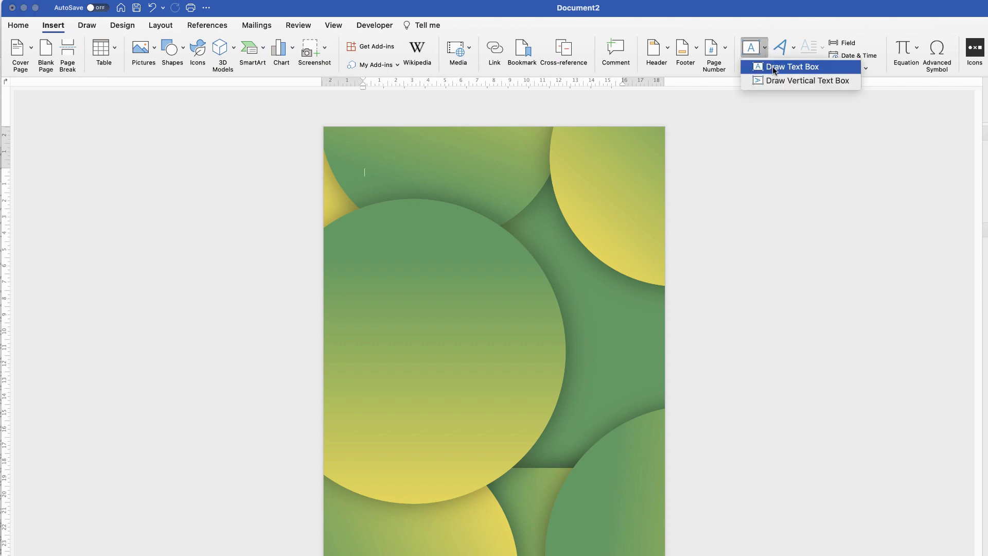
{"action": "left_click", "coordinate": [773, 67]}
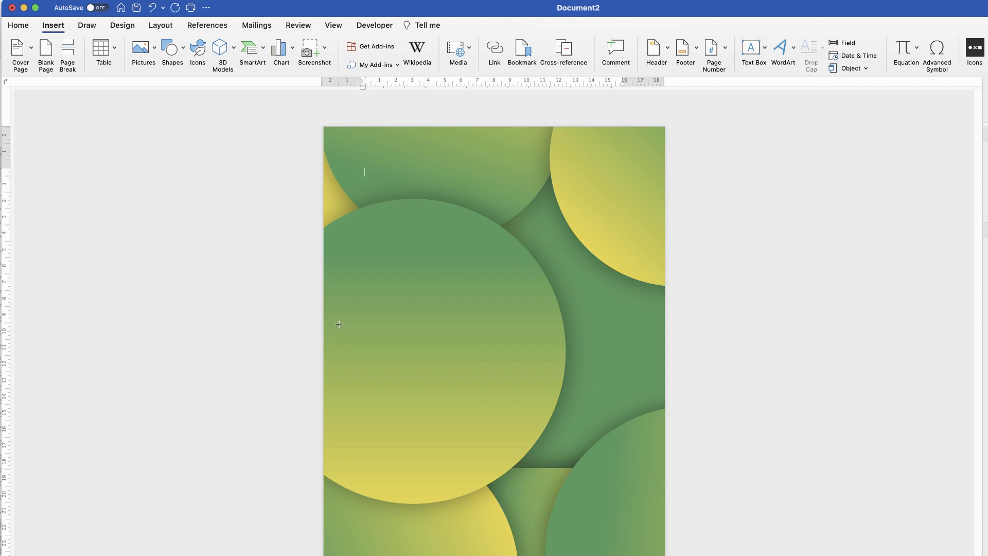
{"action": "left_click_drag", "start_coordinate": [339, 325], "coordinate": [524, 396]}
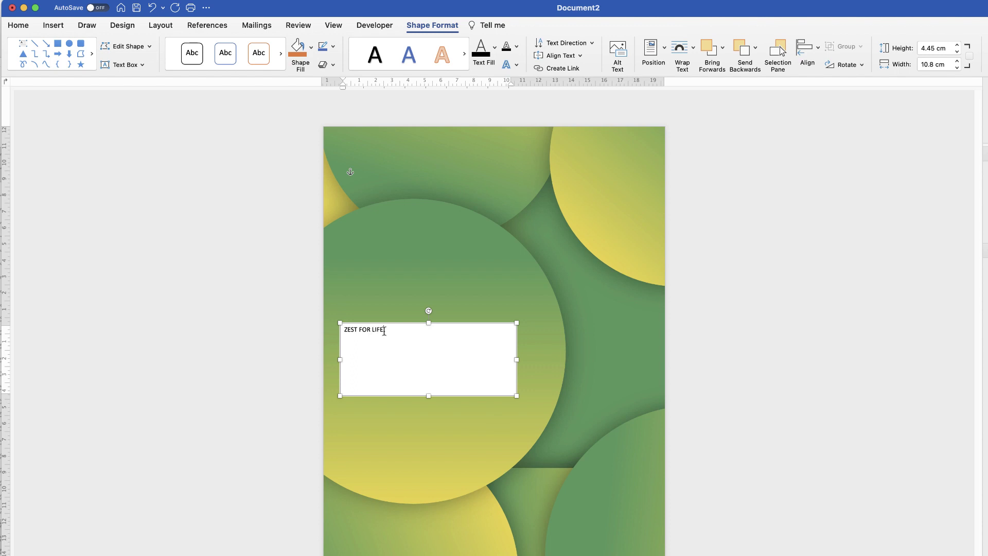
{"action": "left_click_drag", "start_coordinate": [385, 330], "coordinate": [357, 328]}
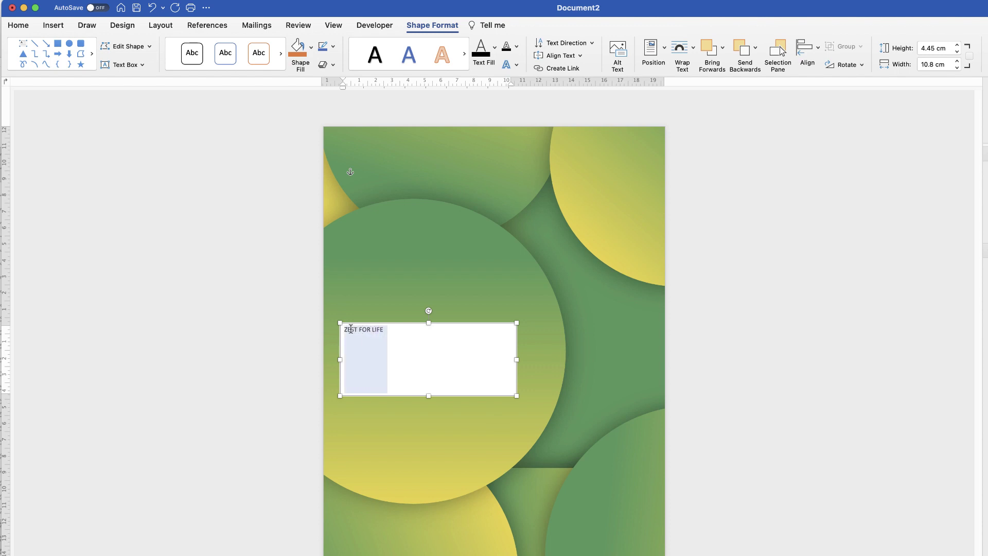
Make the ZEST FOR LIFE title bold Brazilia, enlarging it from 12 to 28 pt
{"action": "left_click", "coordinate": [19, 26]}
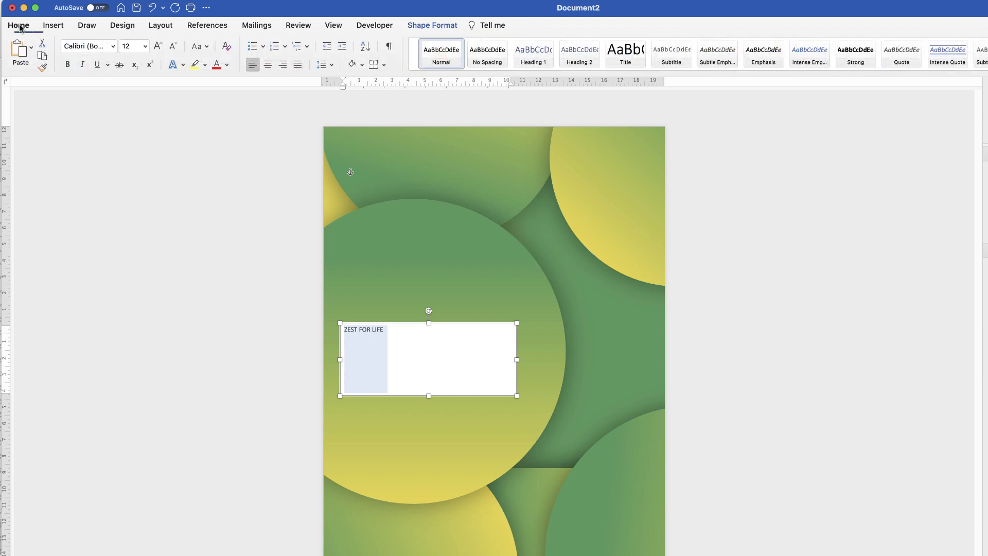
{"action": "left_click", "coordinate": [113, 47]}
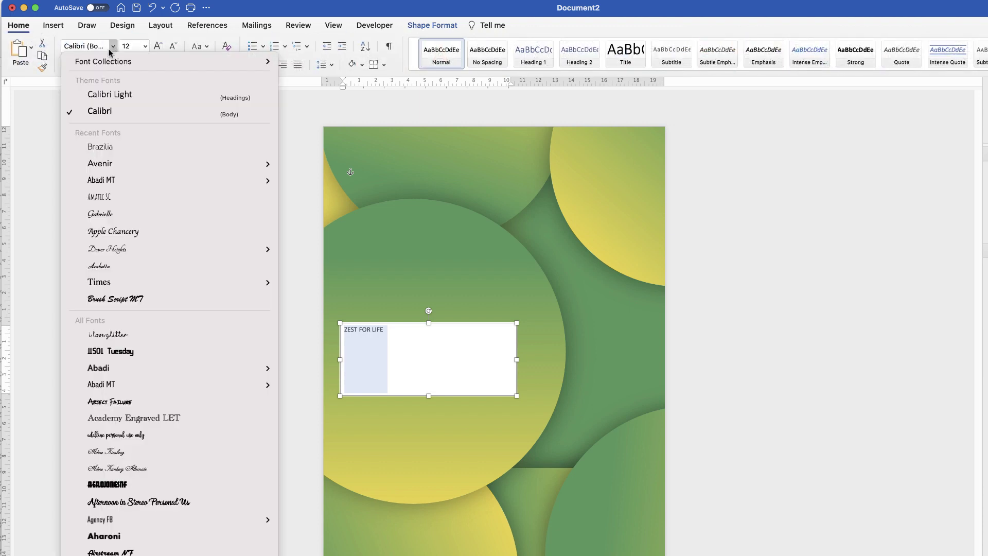
{"action": "left_click", "coordinate": [99, 148]}
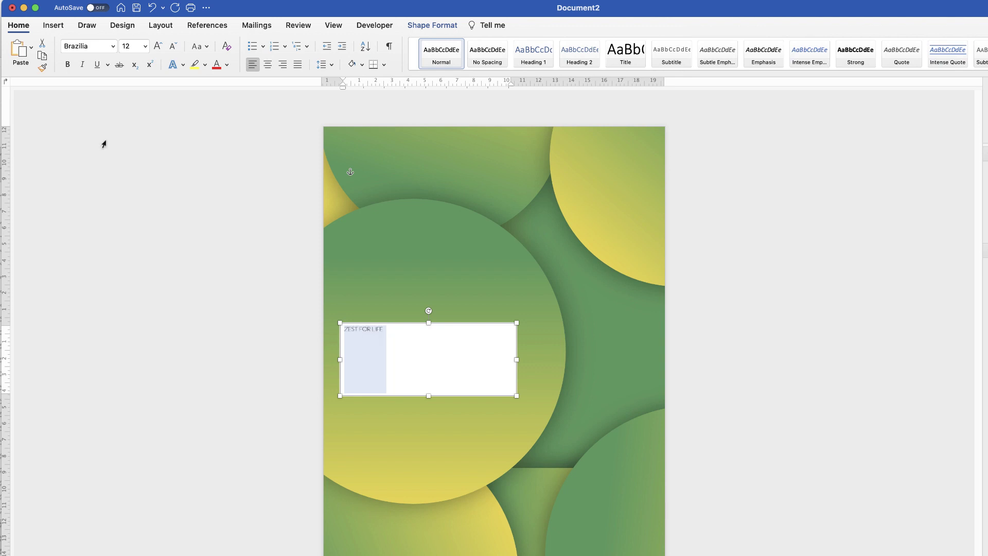
{"action": "left_click", "coordinate": [69, 65]}
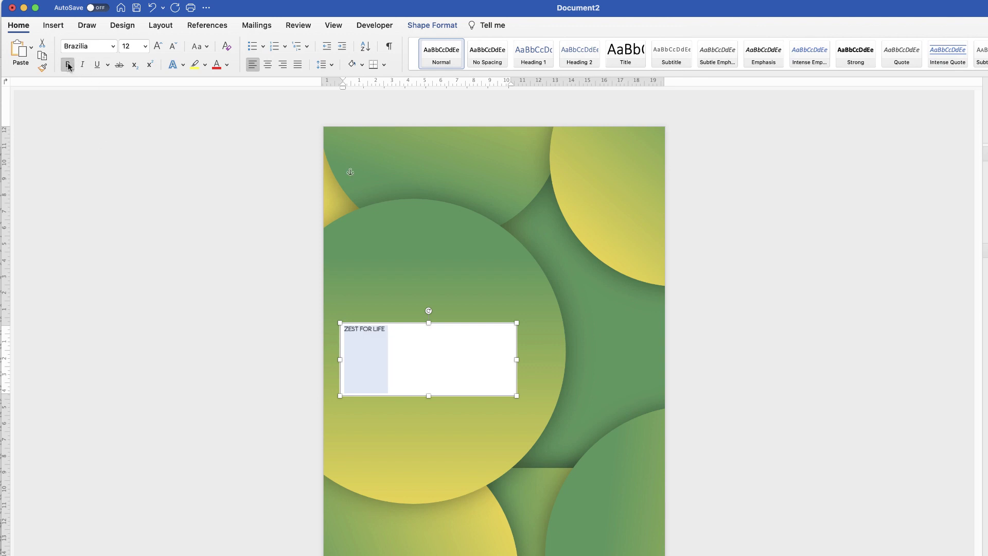
{"action": "left_click", "coordinate": [158, 47]}
{"action": "left_click", "coordinate": [158, 47]}
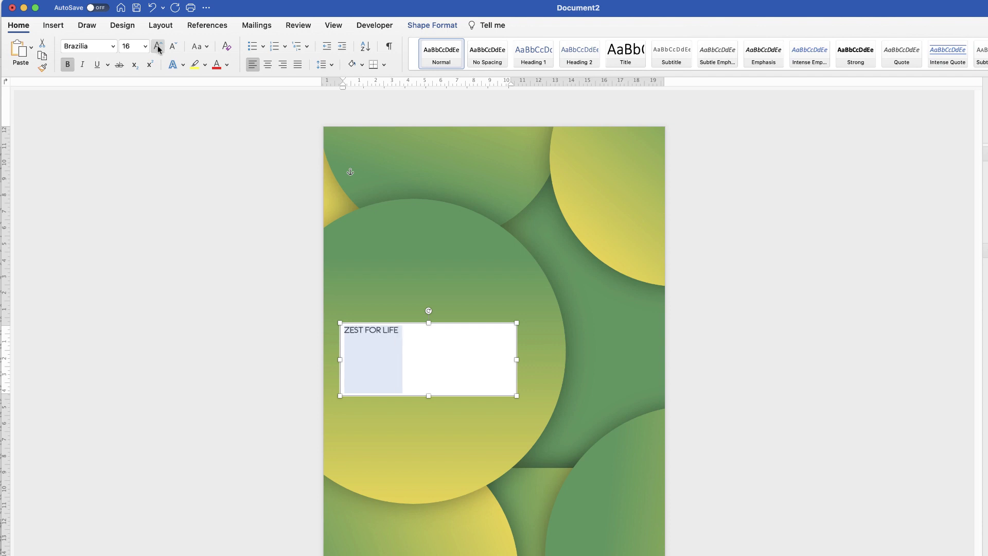
{"action": "left_click", "coordinate": [158, 47]}
{"action": "left_click", "coordinate": [158, 47]}
{"action": "left_click", "coordinate": [158, 47]}
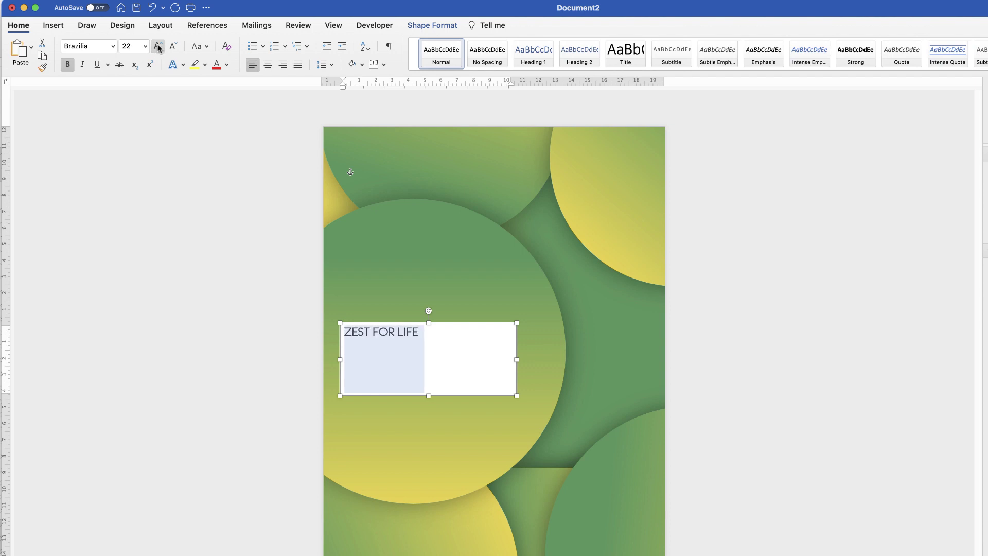
{"action": "left_click", "coordinate": [158, 47]}
{"action": "left_click", "coordinate": [158, 47]}
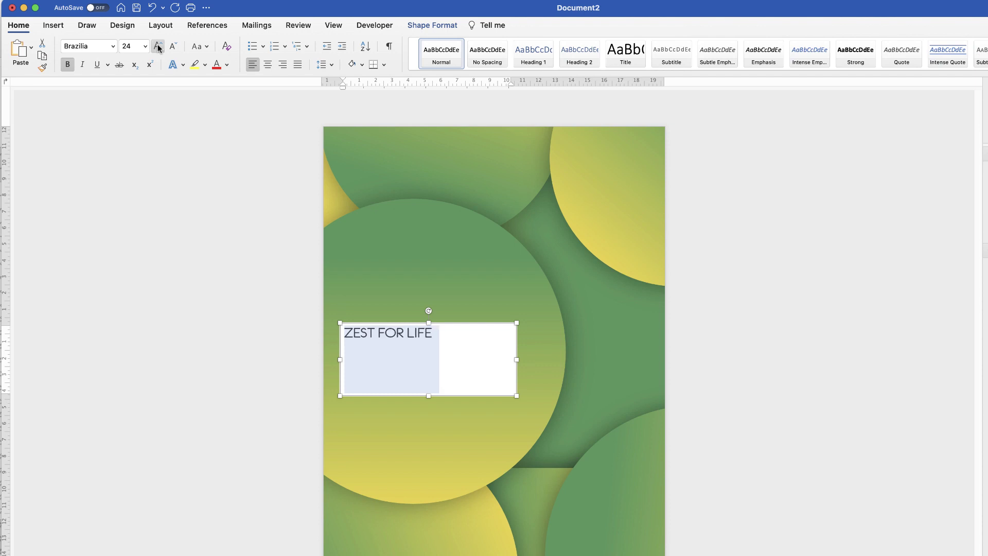
{"action": "left_click", "coordinate": [158, 47]}
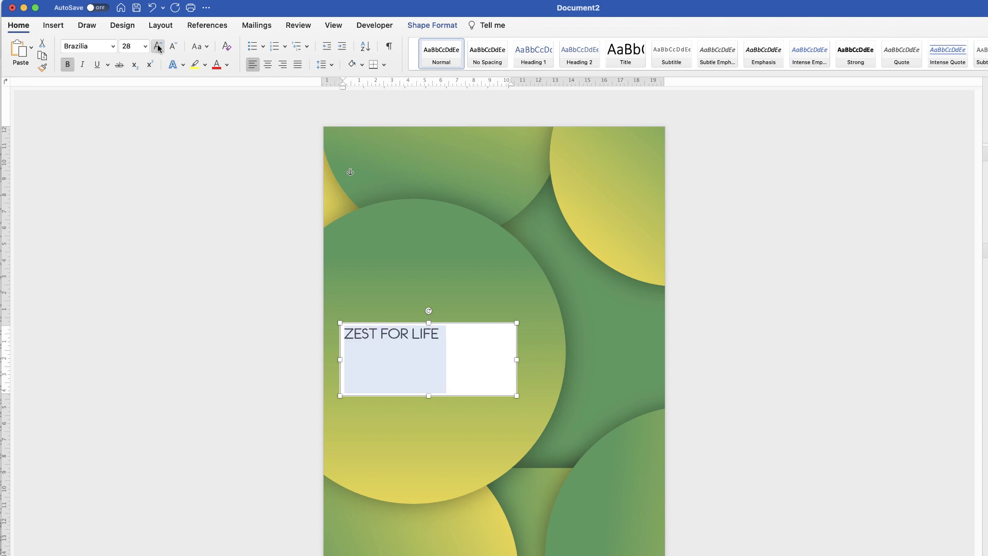
Expand the title's character spacing by 10 pt in the Font dialog
{"action": "right_click", "coordinate": [368, 335]}
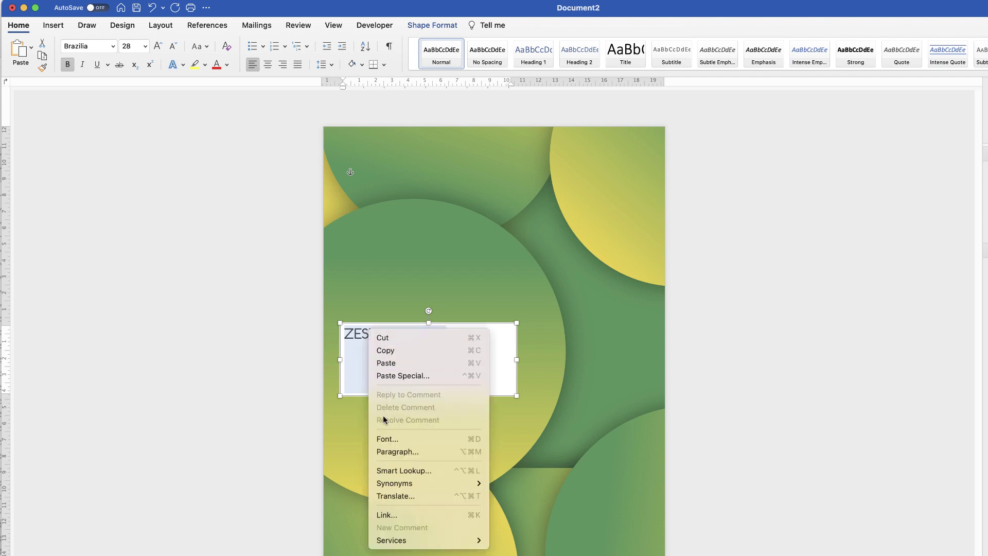
{"action": "left_click", "coordinate": [385, 439]}
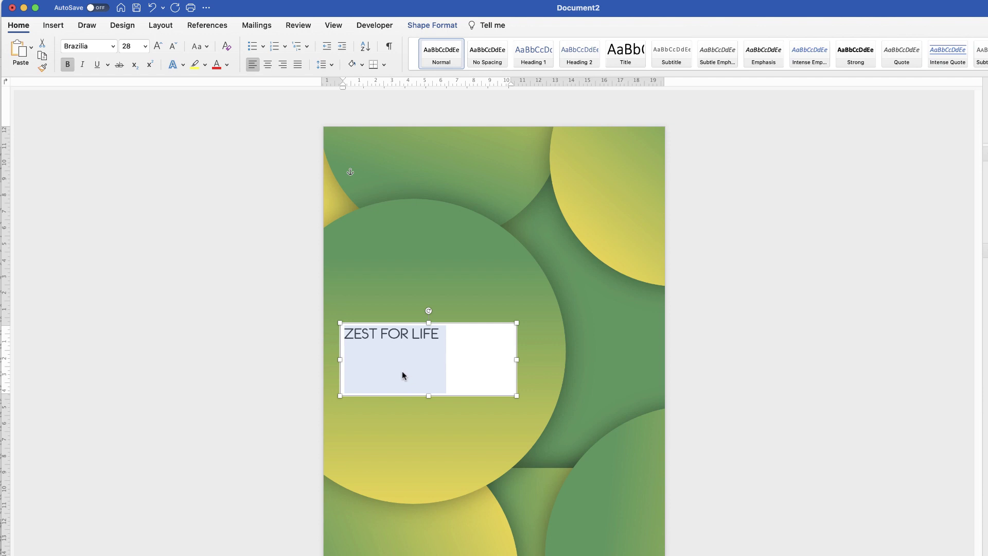
{"action": "key", "text": "super+d"}
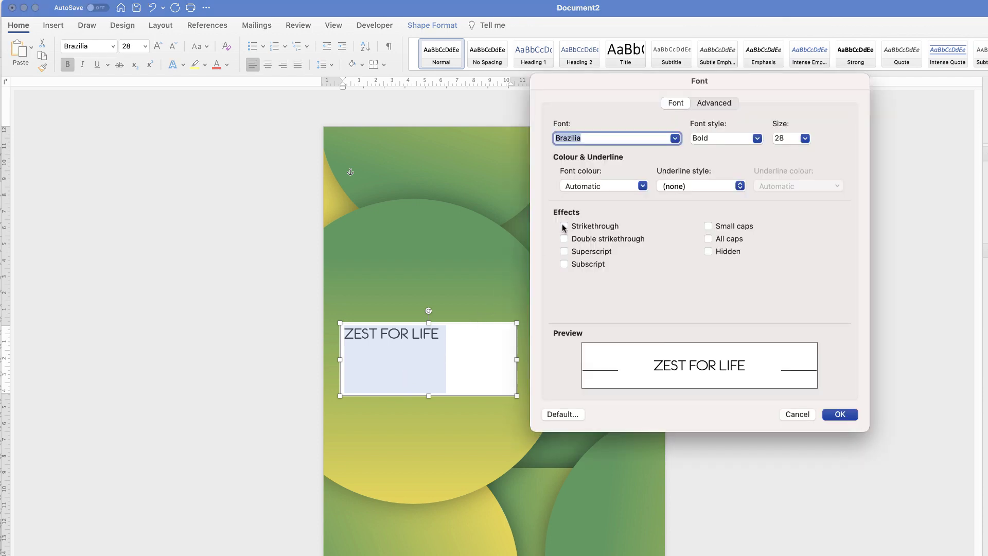
{"action": "left_click", "coordinate": [713, 102]}
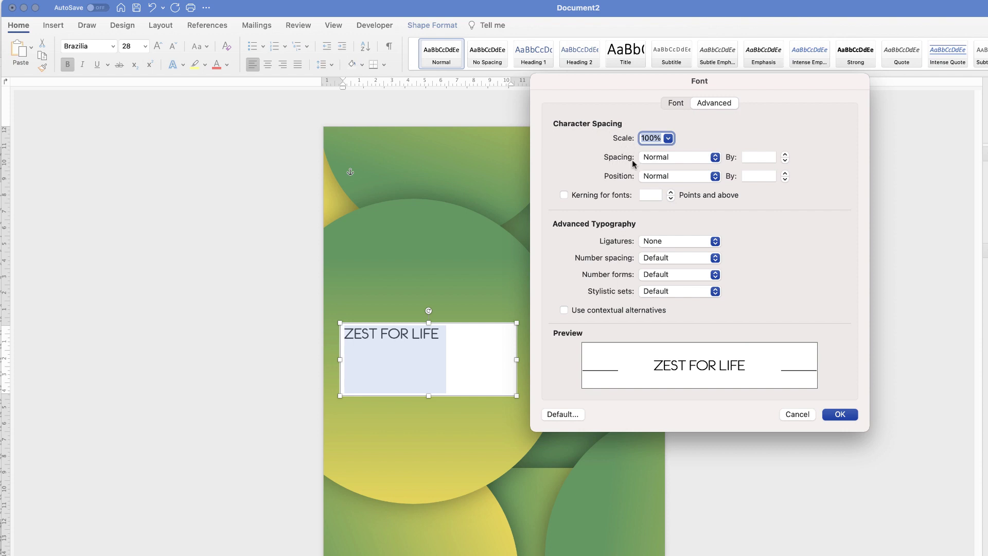
{"action": "left_click", "coordinate": [754, 157]}
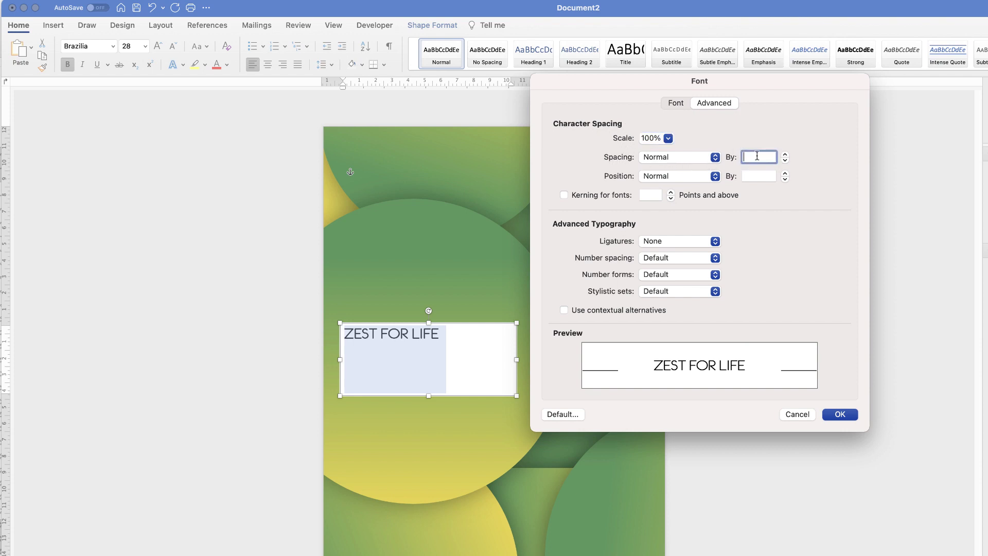
{"action": "type", "text": "10"}
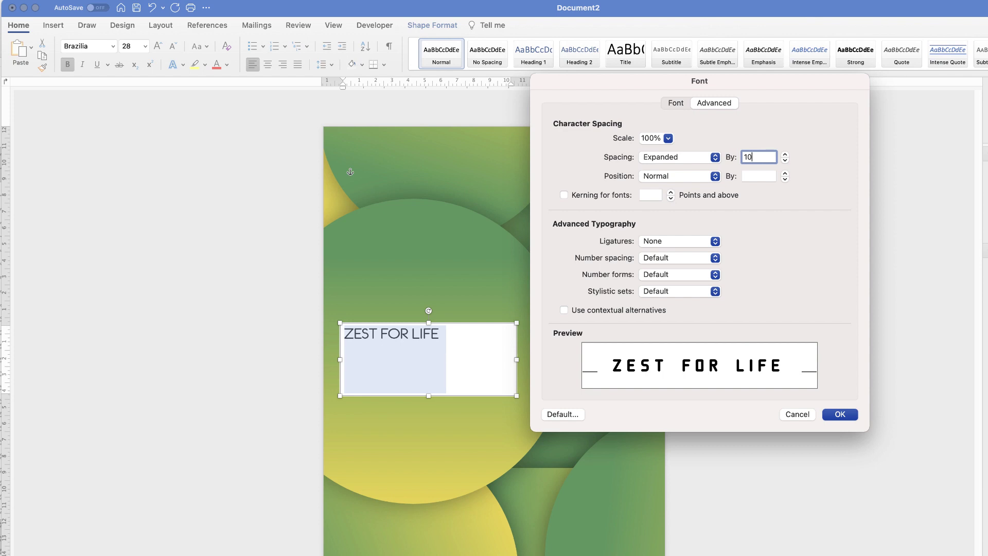
Keep Brazilia as the font, apply the changes, and trim the text box to about 11.22 × 1.27 cm
{"action": "left_click", "coordinate": [676, 103]}
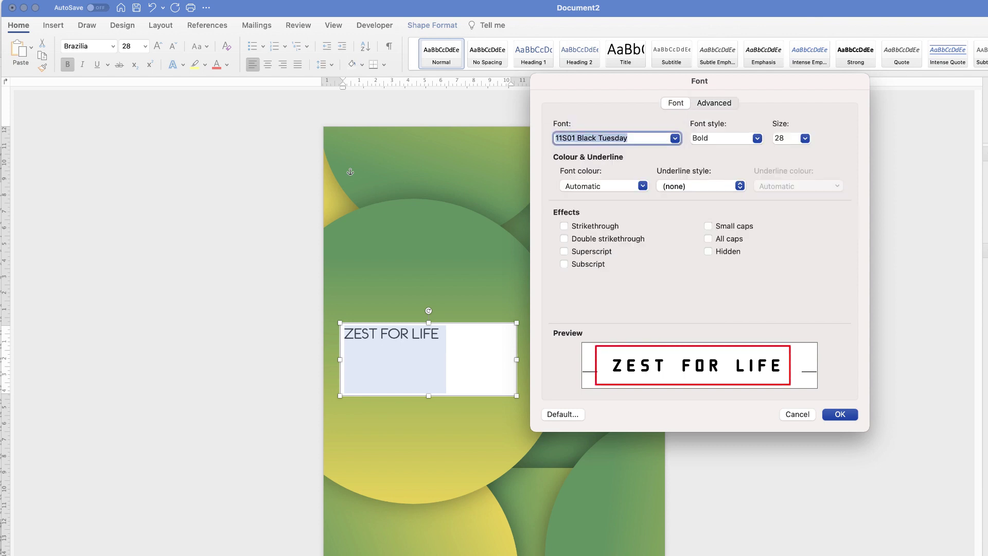
{"action": "key", "text": "Down"}
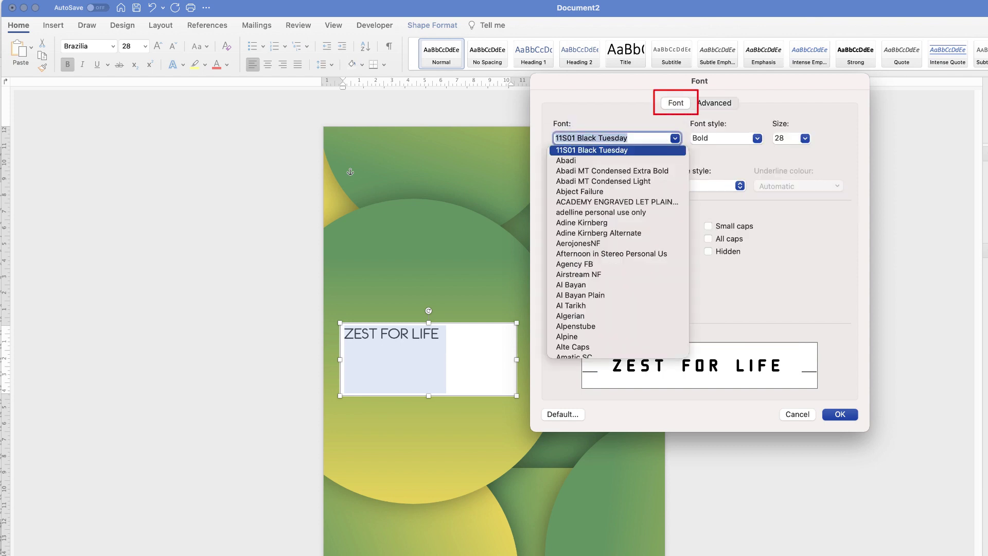
{"action": "scroll", "coordinate": [618, 253], "scroll_direction": "up", "scroll_amount": 2}
{"action": "scroll", "coordinate": [617, 252], "scroll_direction": "down", "scroll_amount": 10}
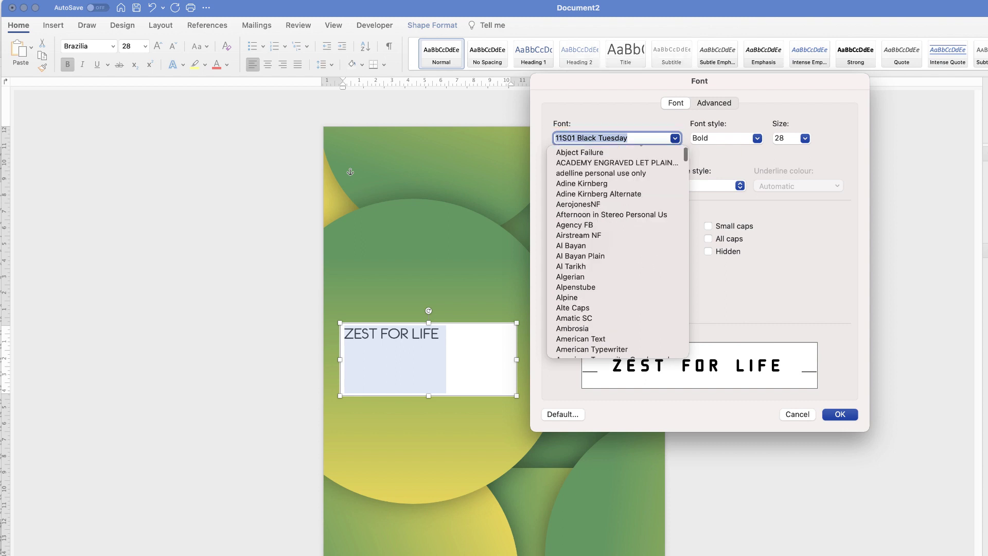
{"action": "scroll", "coordinate": [618, 252], "scroll_direction": "down", "scroll_amount": 15}
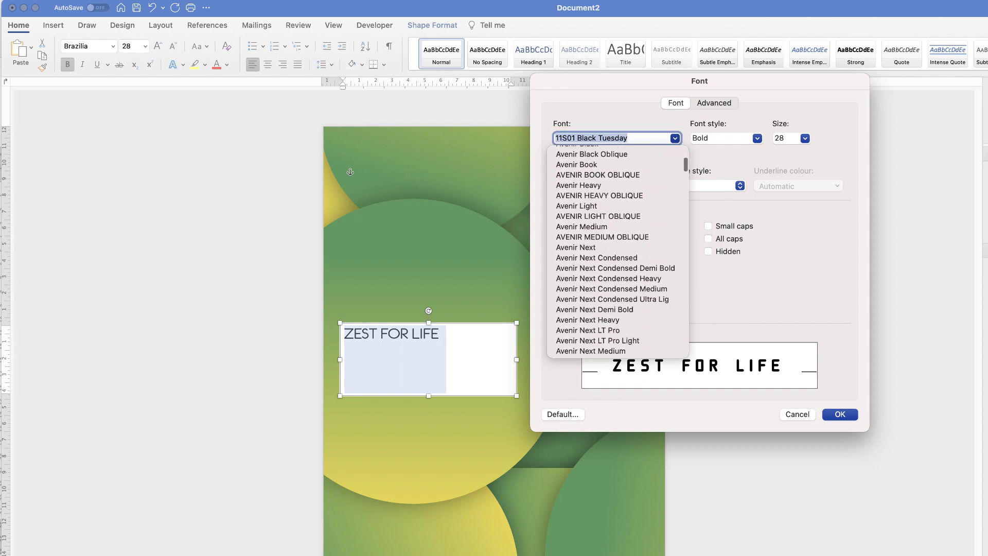
{"action": "scroll", "coordinate": [618, 252], "scroll_direction": "down", "scroll_amount": 5}
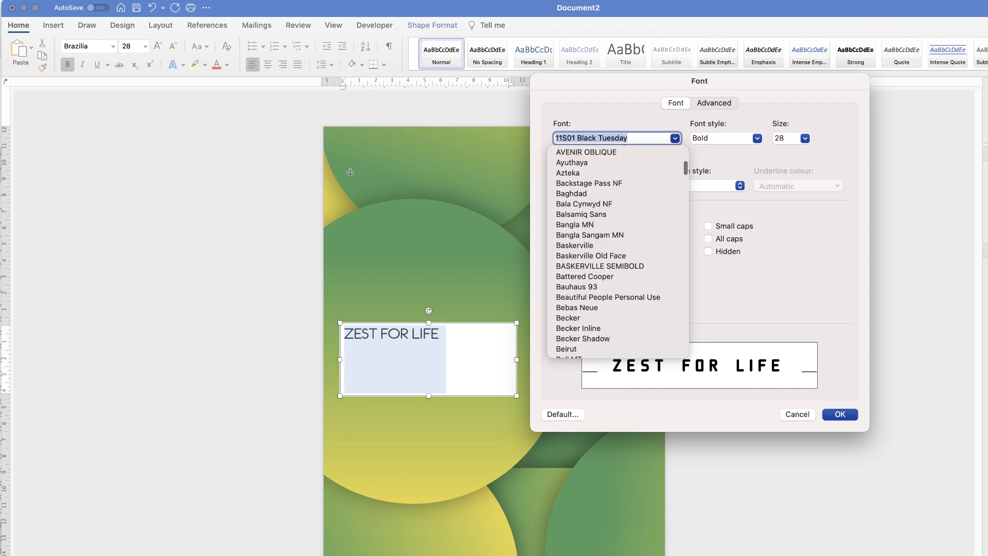
{"action": "scroll", "coordinate": [618, 252], "scroll_direction": "down", "scroll_amount": 10}
{"action": "left_click", "coordinate": [572, 297]}
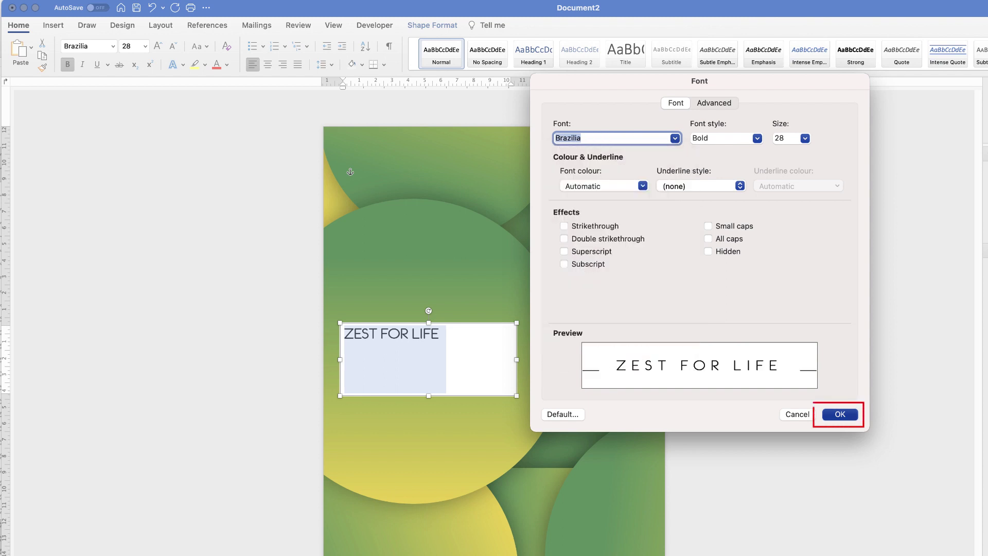
{"action": "left_click", "coordinate": [840, 414]}
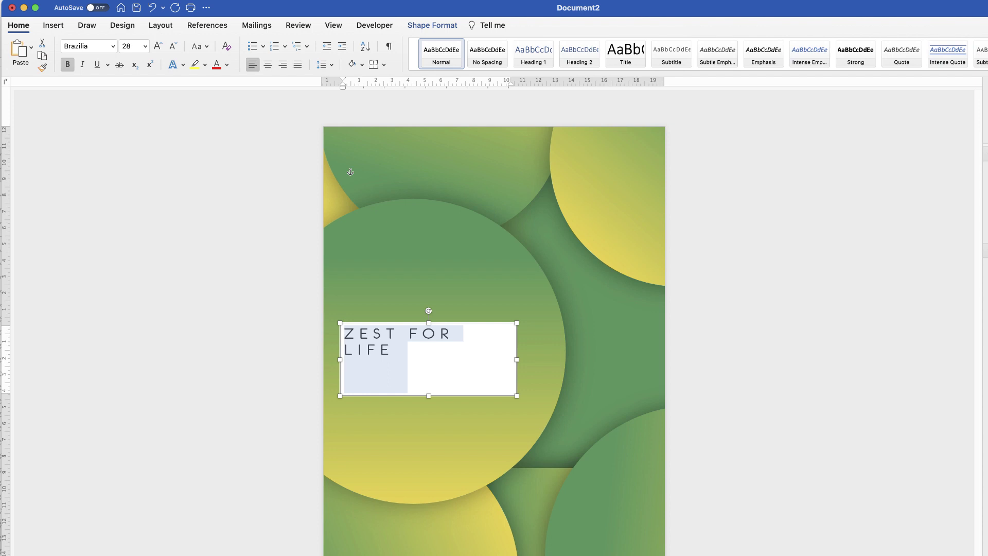
{"action": "left_click_drag", "start_coordinate": [517, 395], "coordinate": [523, 396]}
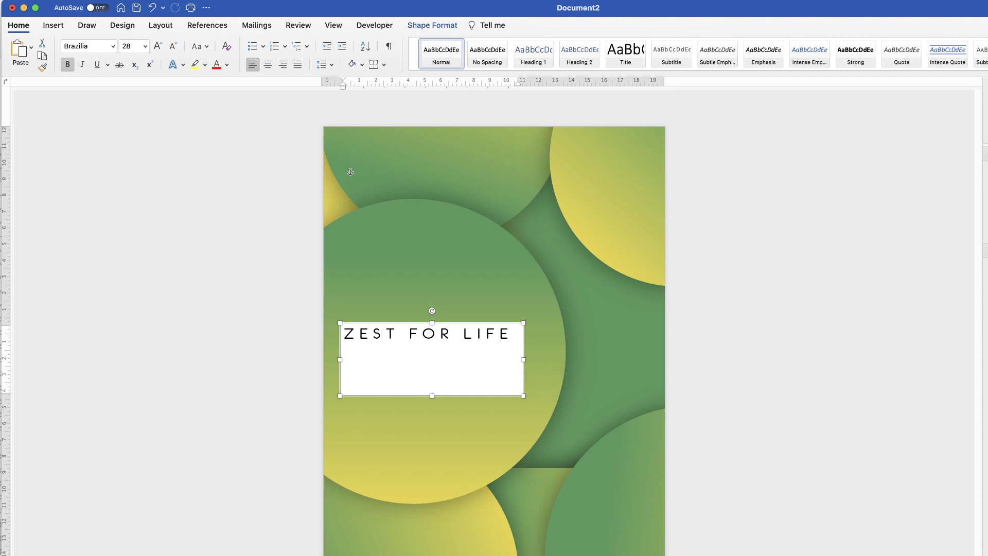
{"action": "left_click_drag", "start_coordinate": [432, 396], "coordinate": [446, 380]}
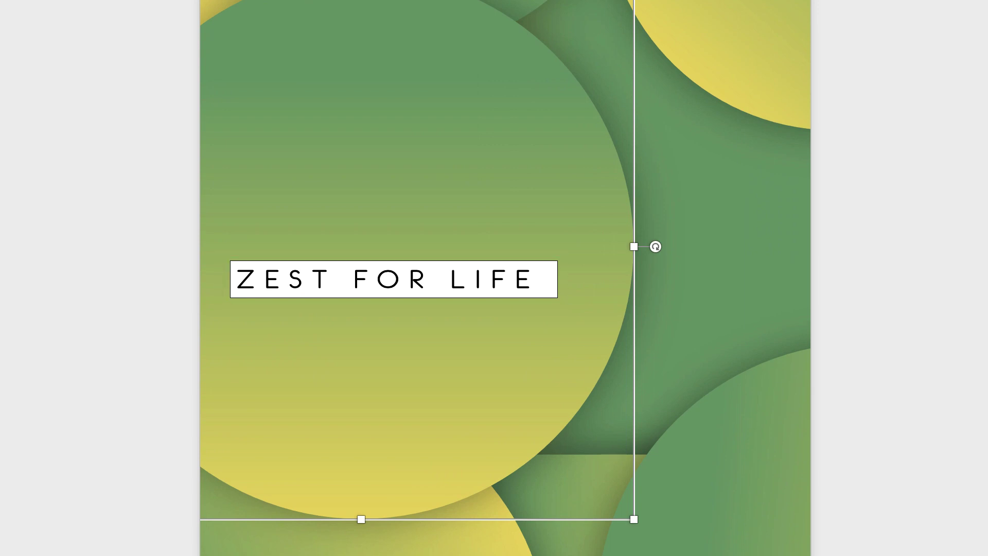
Set the ZEST FOR LIFE text box to no outline so its letters sit directly on the green circle
{"action": "left_click", "coordinate": [394, 279]}
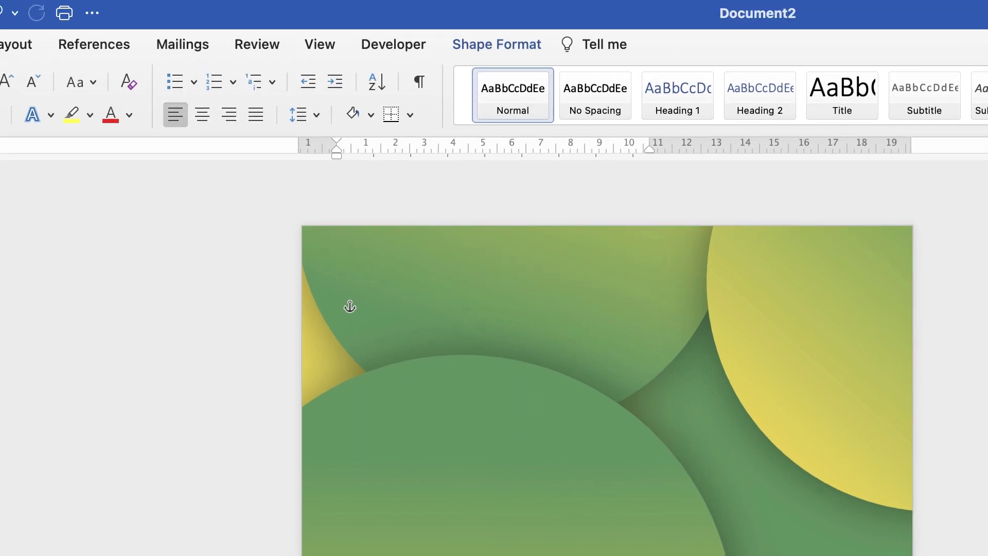
{"action": "left_click", "coordinate": [497, 44]}
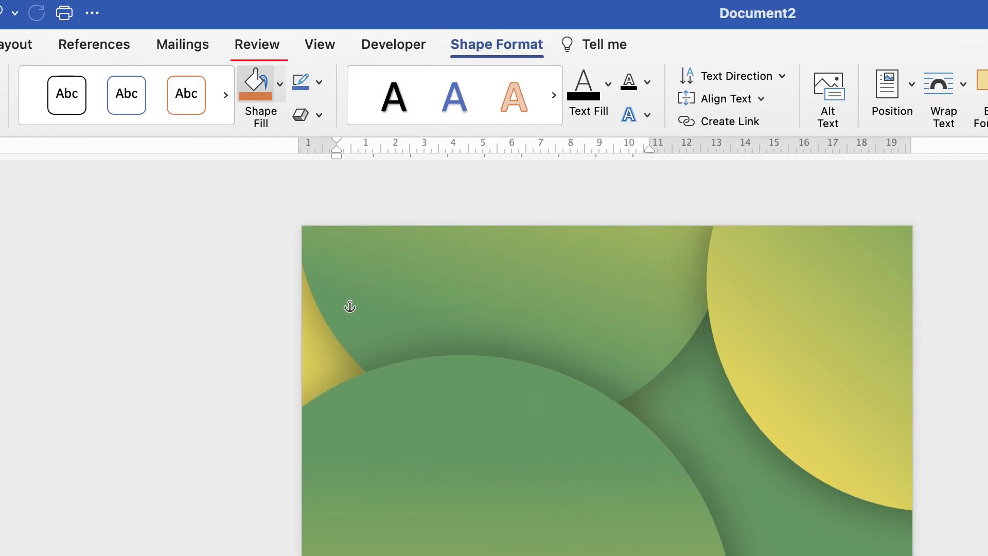
{"action": "left_click", "coordinate": [279, 83]}
{"action": "key", "text": "Escape"}
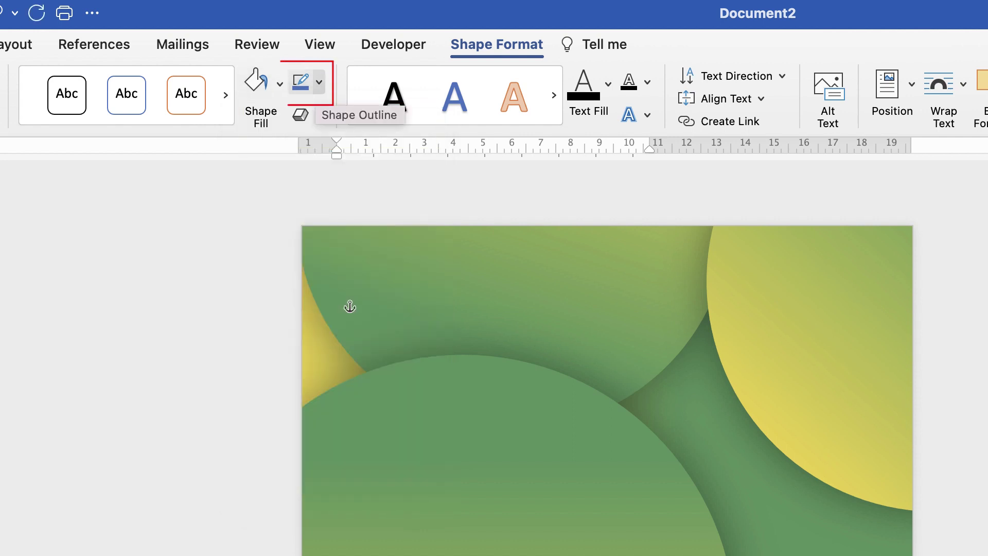
{"action": "left_click", "coordinate": [319, 82]}
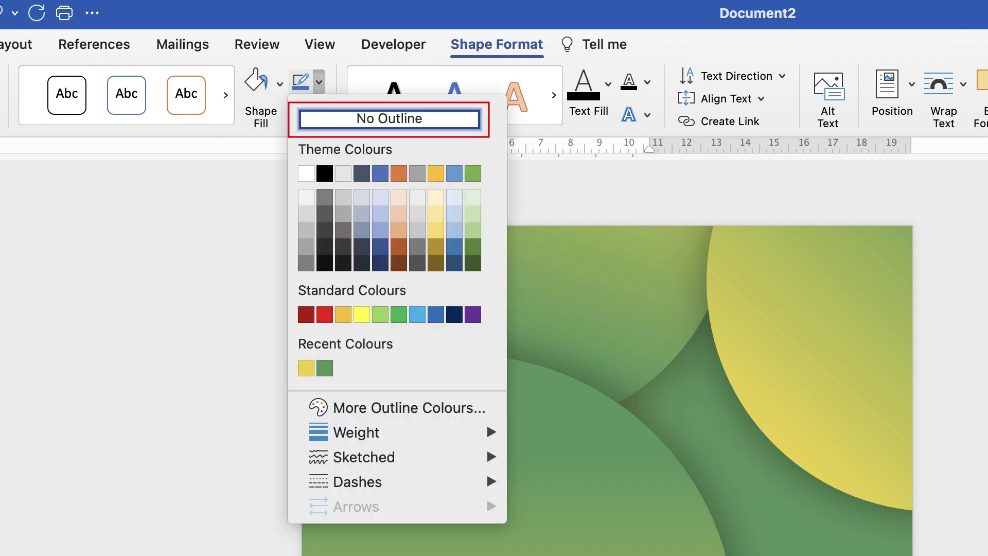
{"action": "key", "text": "Escape"}
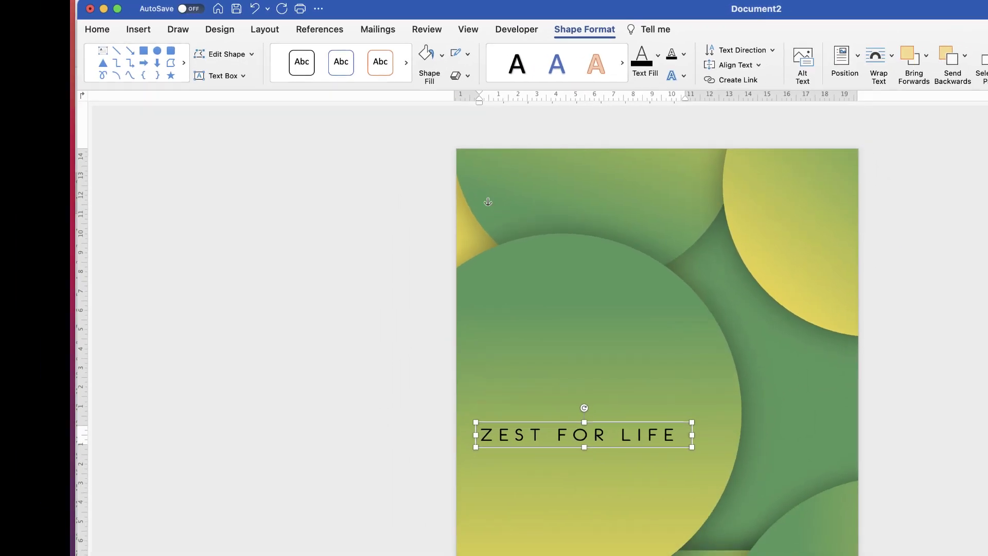
Make the ZEST FOR LIFE title text white
{"action": "double_click", "coordinate": [649, 435]}
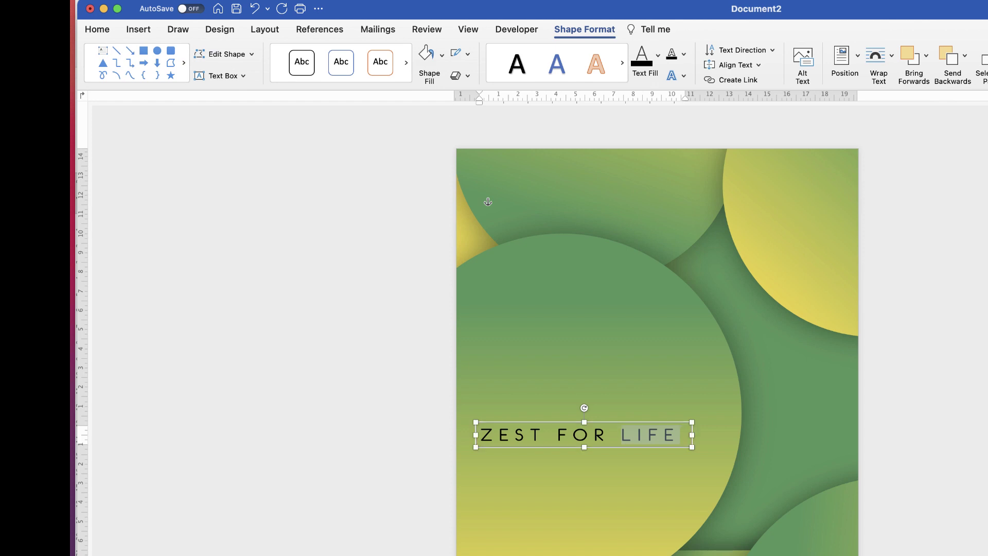
{"action": "key", "text": "super+a"}
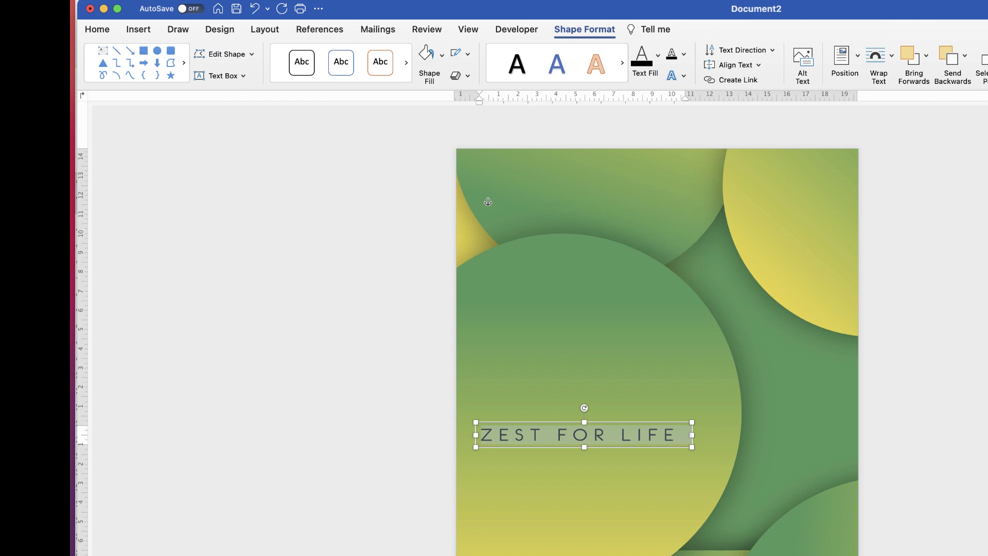
{"action": "left_click", "coordinate": [97, 29]}
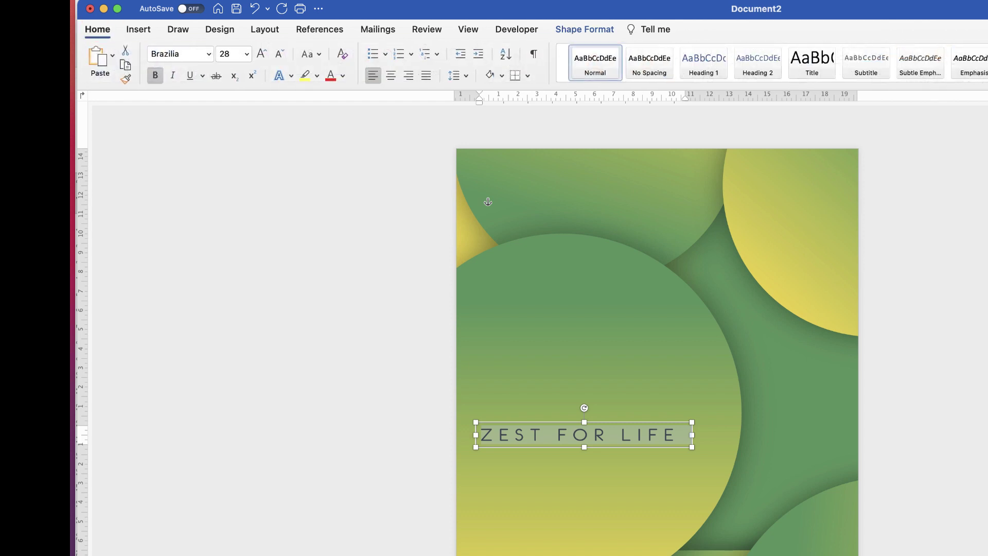
{"action": "left_click", "coordinate": [342, 76]}
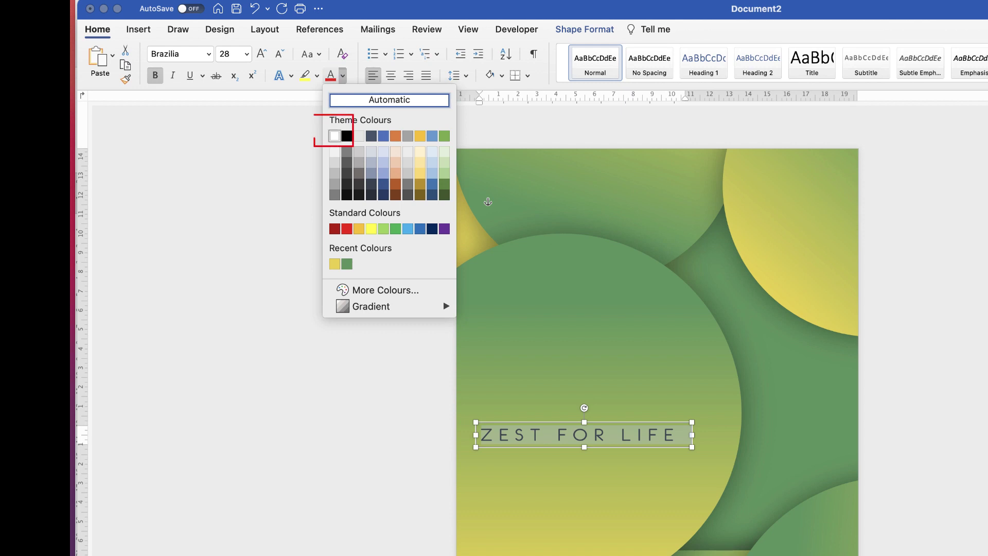
{"action": "left_click", "coordinate": [335, 136]}
Nudge the ZEST FOR LIFE text box slightly up and left
{"action": "left_click", "coordinate": [592, 335]}
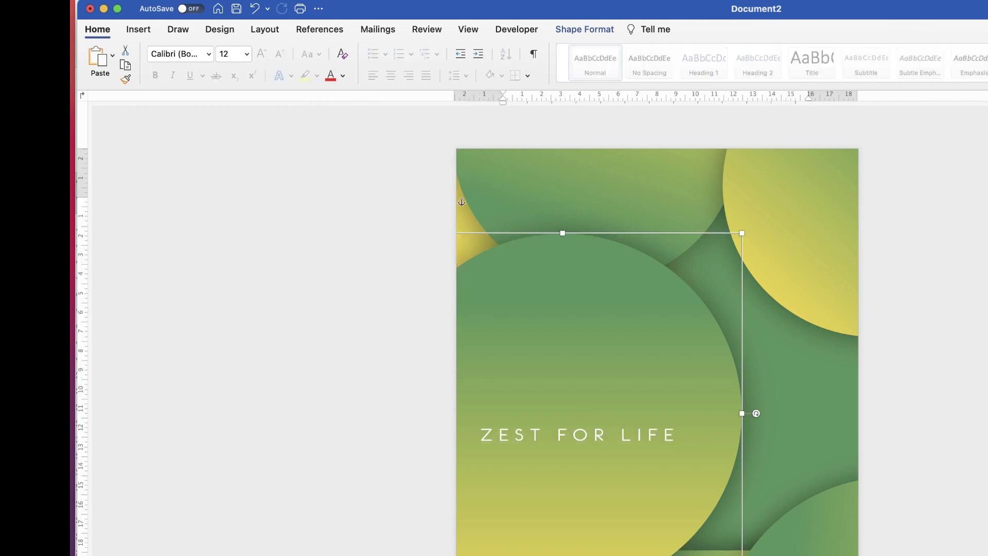
{"action": "left_click", "coordinate": [584, 435]}
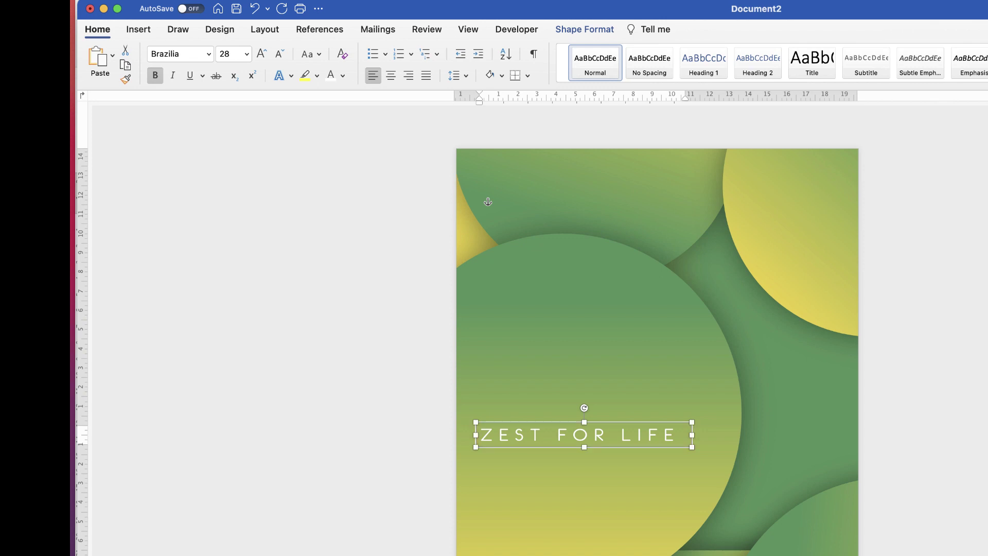
{"action": "key", "text": "super+y"}
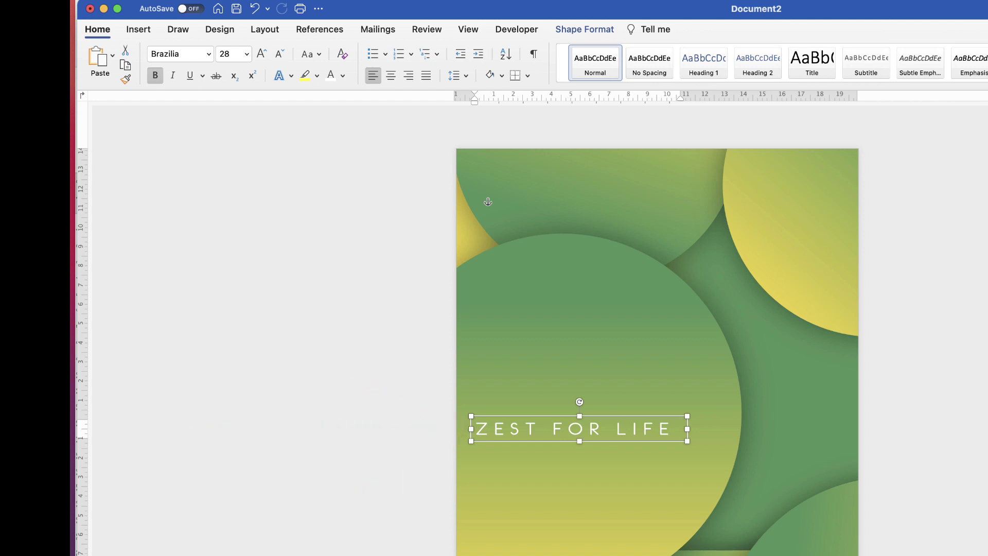
Duplicate the title box just below it and replace its text with CREATIVE STUDIOS
{"action": "mouse_move", "coordinate": [627, 432]}
{"action": "left_mouse_down"}
{"action": "mouse_move", "coordinate": [628, 477]}
{"action": "mouse_move", "coordinate": [627, 456]}
{"action": "left_mouse_up"}
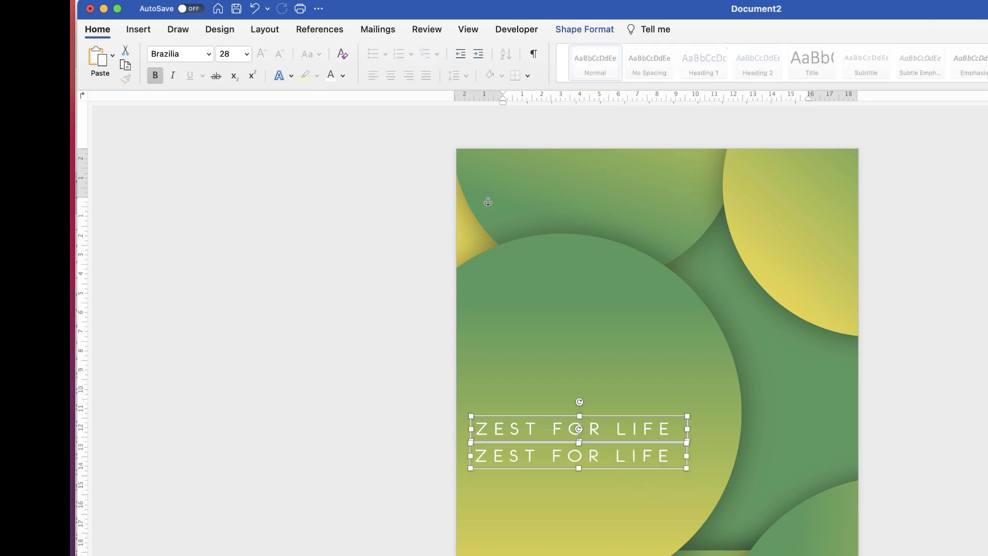
{"action": "left_click", "coordinate": [618, 391]}
{"action": "left_click", "coordinate": [578, 455]}
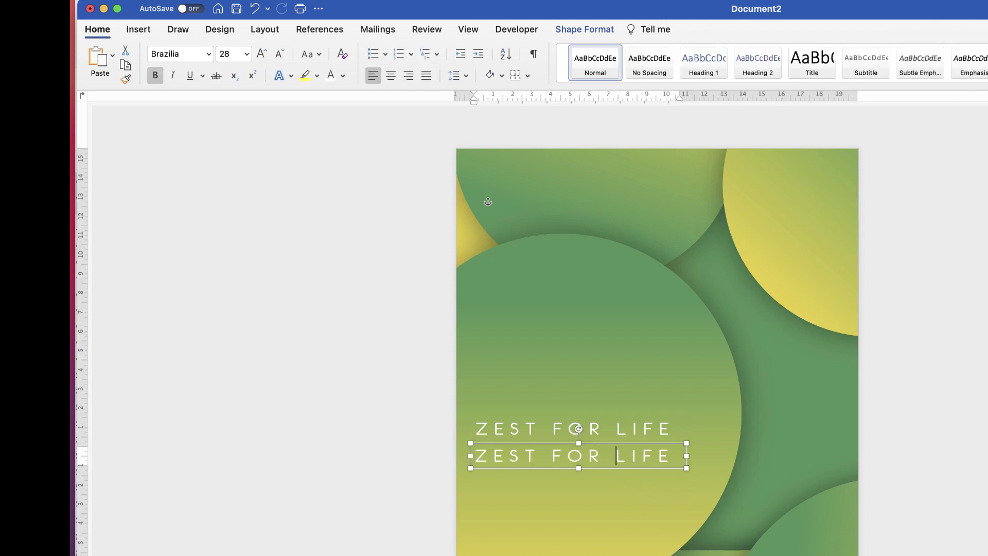
{"action": "left_click_drag", "start_coordinate": [616, 456], "coordinate": [673, 456]}
{"action": "key", "text": "super+a"}
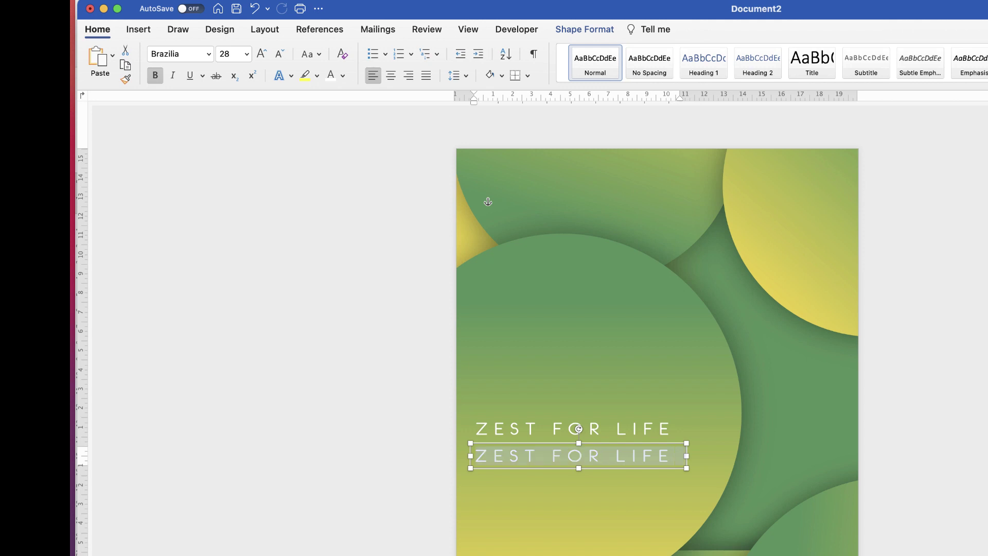
{"action": "type", "text": "CREATIV"}
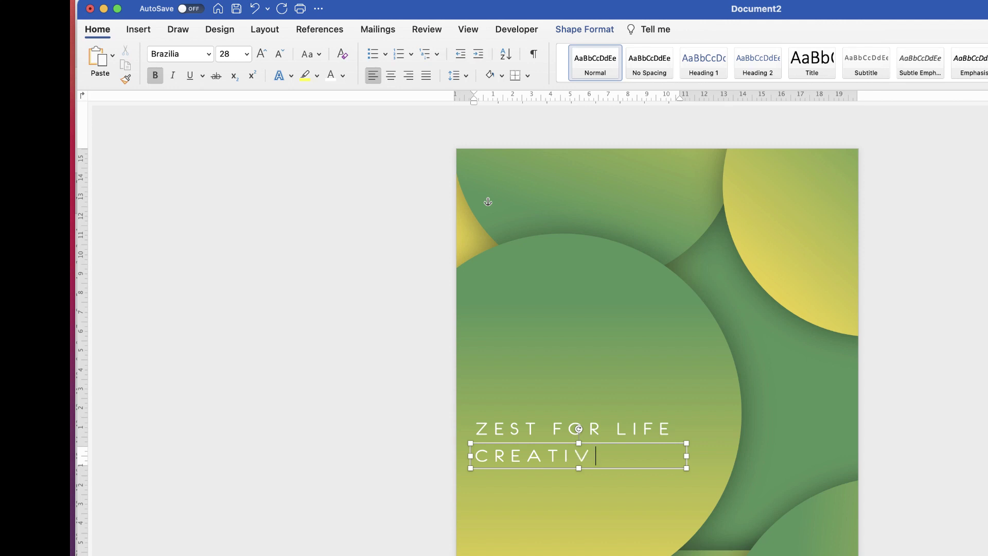
{"action": "type", "text": "E"}
{"action": "key", "text": "BackSpace"}
{"action": "key", "text": "BackSpace"}
{"action": "key", "text": "BackSpace"}
Shrink the CREATIVE STUDIOS subtitle text to 17 pt
{"action": "double_click", "coordinate": [580, 454]}
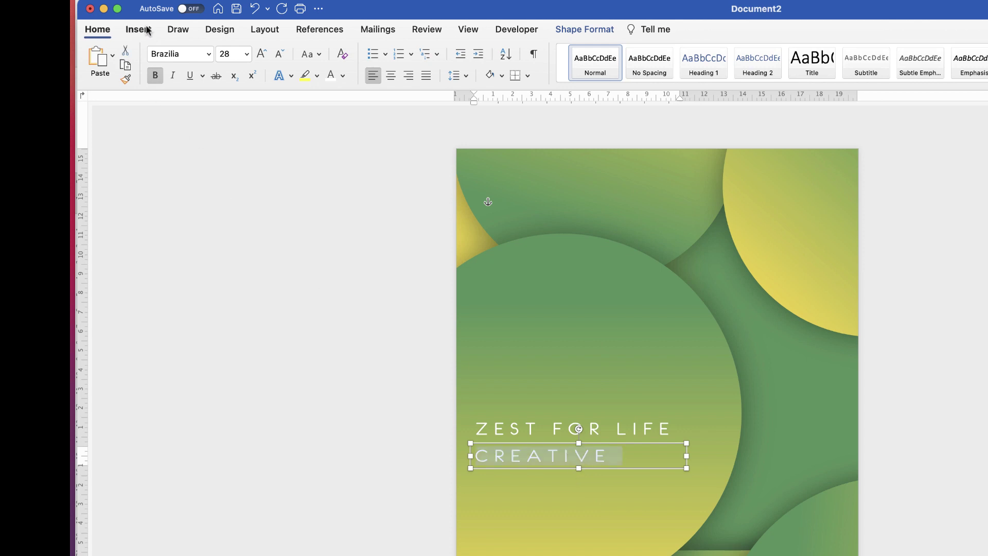
{"action": "left_click", "coordinate": [280, 56]}
{"action": "left_click", "coordinate": [280, 57]}
{"action": "left_click", "coordinate": [280, 57]}
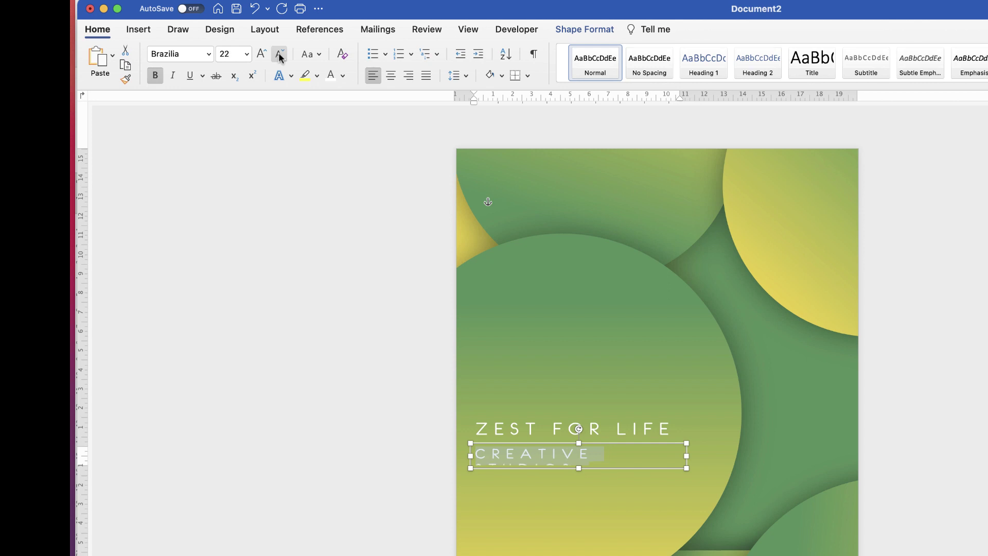
{"action": "left_click", "coordinate": [280, 57]}
{"action": "left_click", "coordinate": [280, 56]}
{"action": "left_click", "coordinate": [280, 56]}
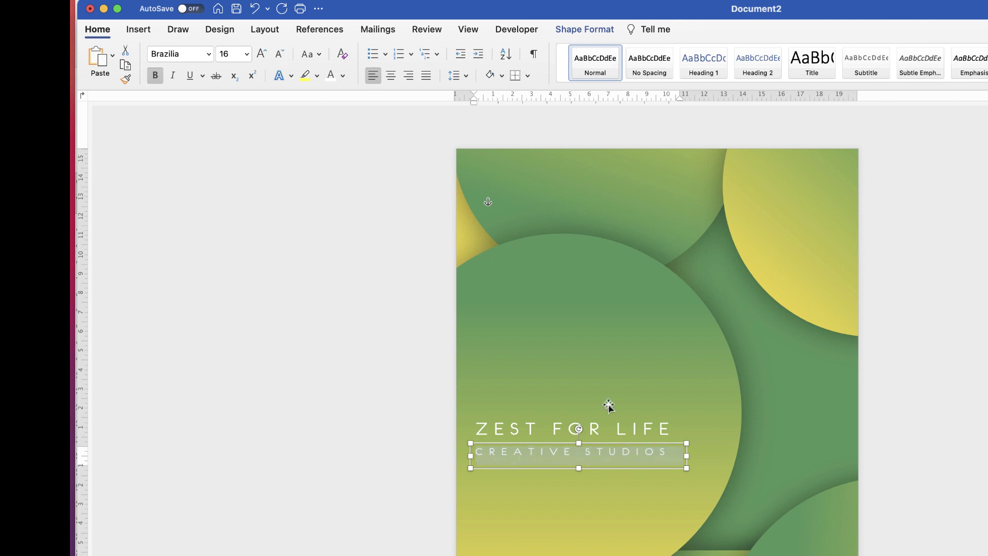
{"action": "left_click", "coordinate": [231, 54]}
{"action": "type", "text": "17"}
{"action": "key", "text": "Return"}
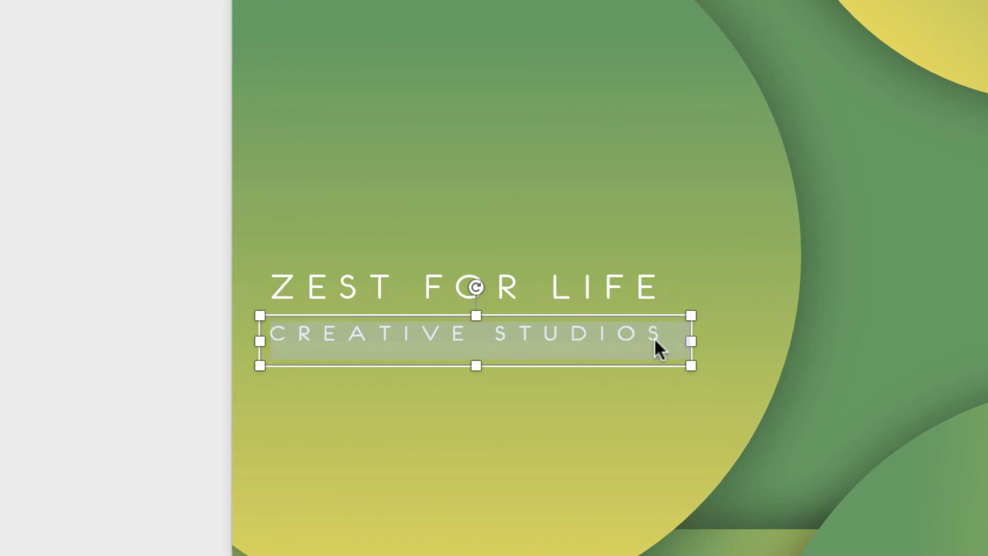
Select the CREATIVE STUDIOS box, then add the ZEST FOR LIFE box to the selection
{"action": "left_click", "coordinate": [437, 404]}
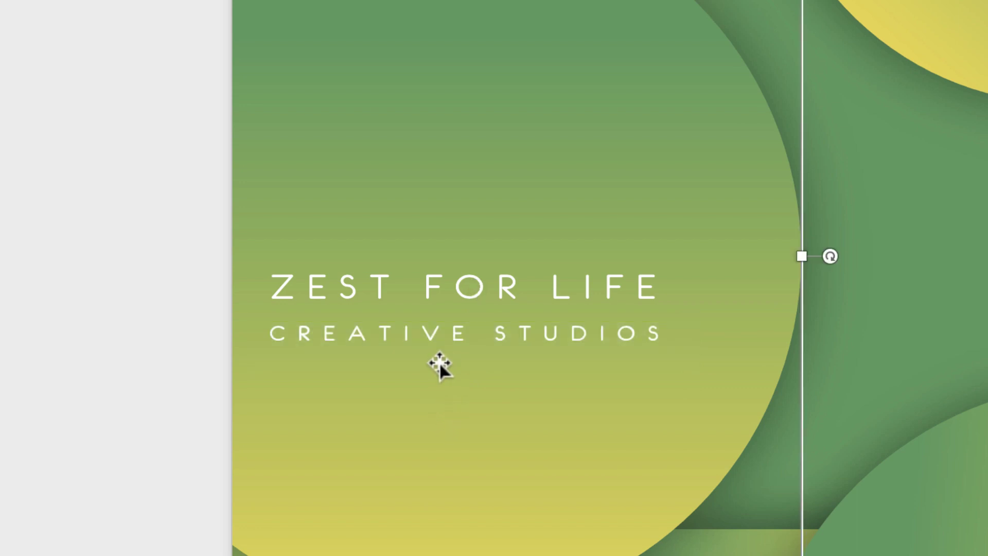
{"action": "left_click", "coordinate": [440, 336]}
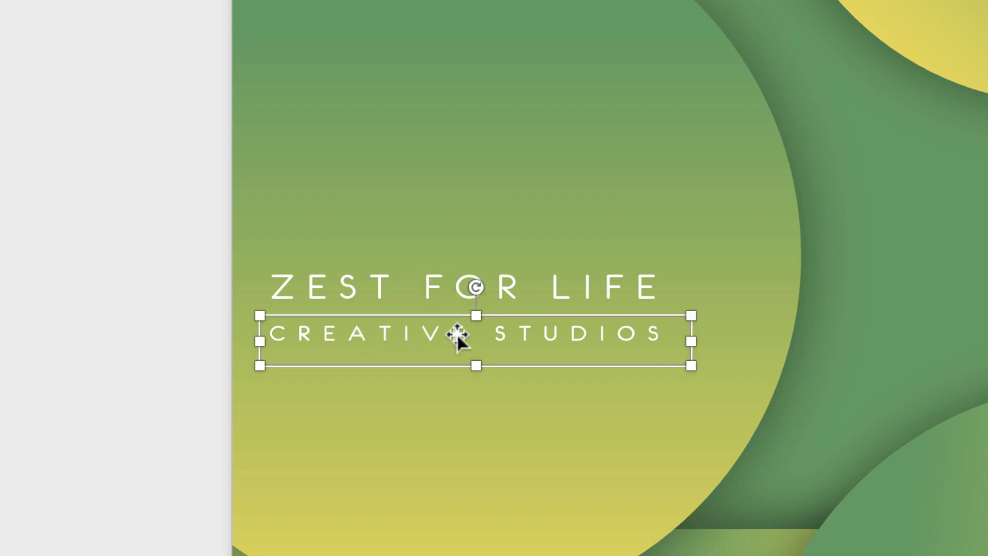
{"action": "left_click", "coordinate": [443, 289], "text": "shift"}
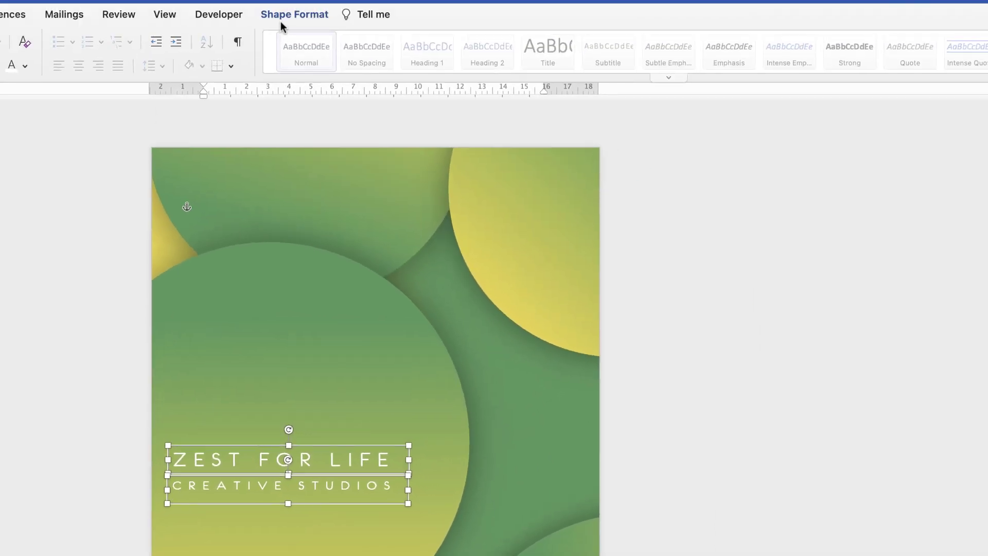
Group the title and subtitle boxes and drag the group higher on the circle
{"action": "left_click", "coordinate": [287, 14]}
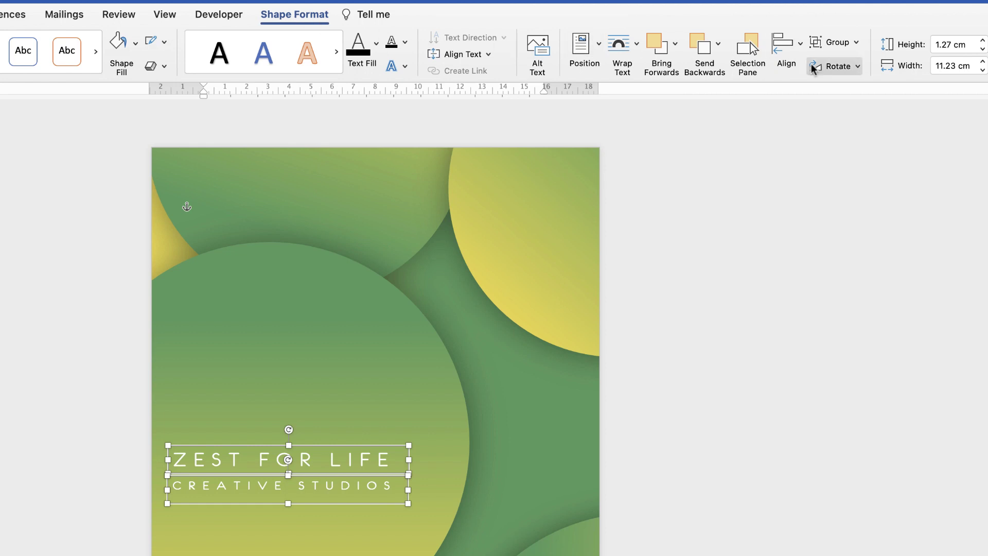
{"action": "left_click", "coordinate": [855, 43]}
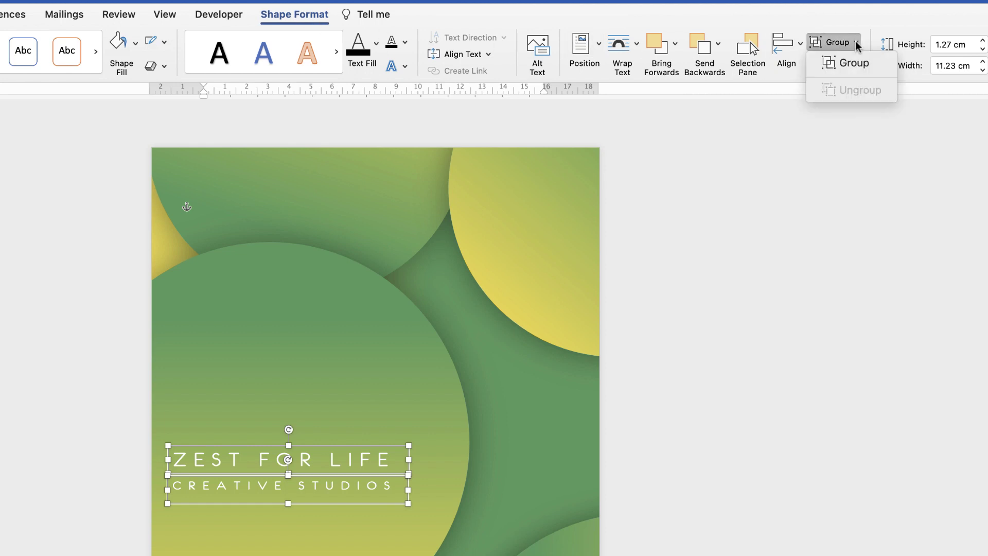
{"action": "left_click", "coordinate": [850, 62]}
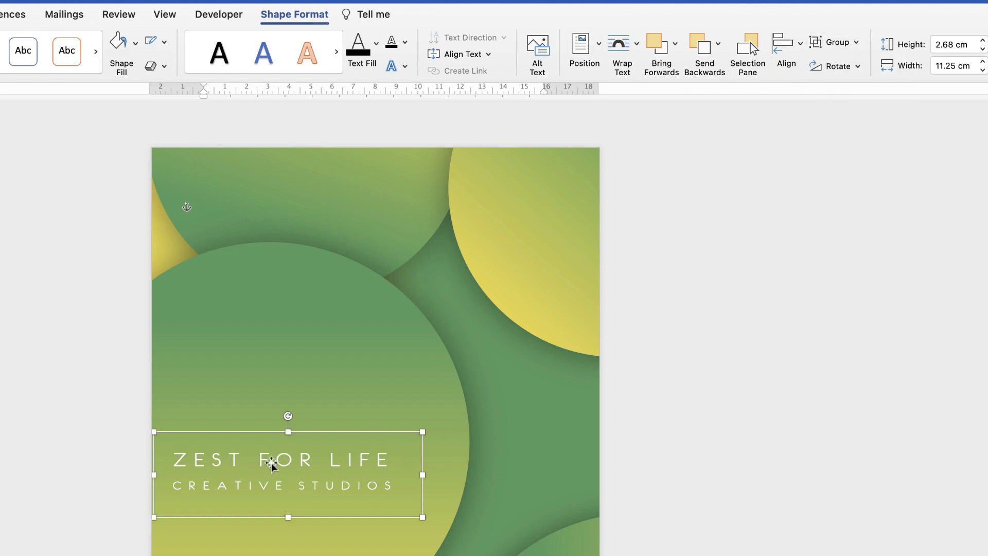
{"action": "mouse_move", "coordinate": [274, 462]}
{"action": "left_mouse_down"}
{"action": "mouse_move", "coordinate": [468, 399]}
{"action": "mouse_move", "coordinate": [230, 377]}
{"action": "mouse_move", "coordinate": [356, 319]}
{"action": "mouse_move", "coordinate": [334, 405]}
{"action": "mouse_move", "coordinate": [296, 470]}
{"action": "mouse_move", "coordinate": [281, 447]}
{"action": "left_mouse_up"}
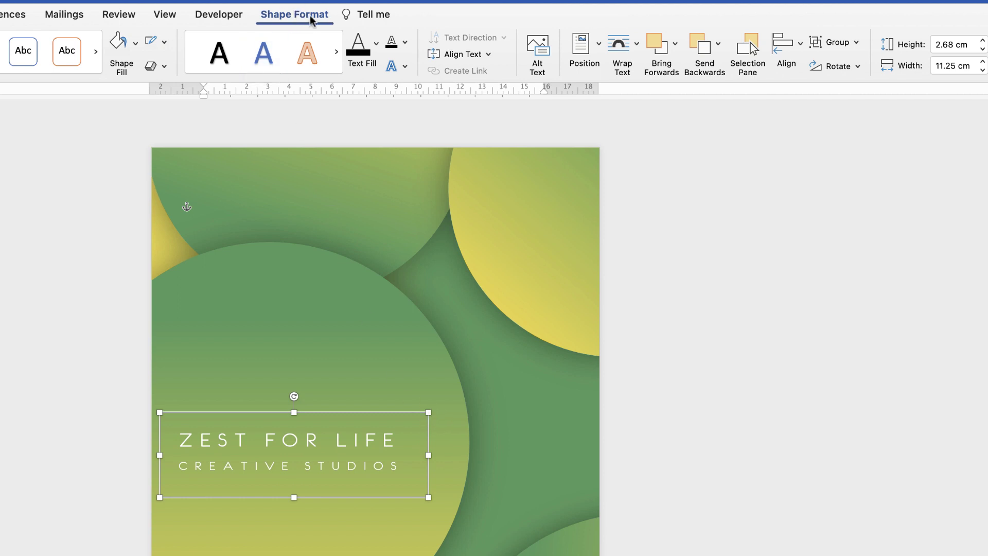
Ungroup the title and subtitle back into two separate text boxes
{"action": "left_click", "coordinate": [857, 44]}
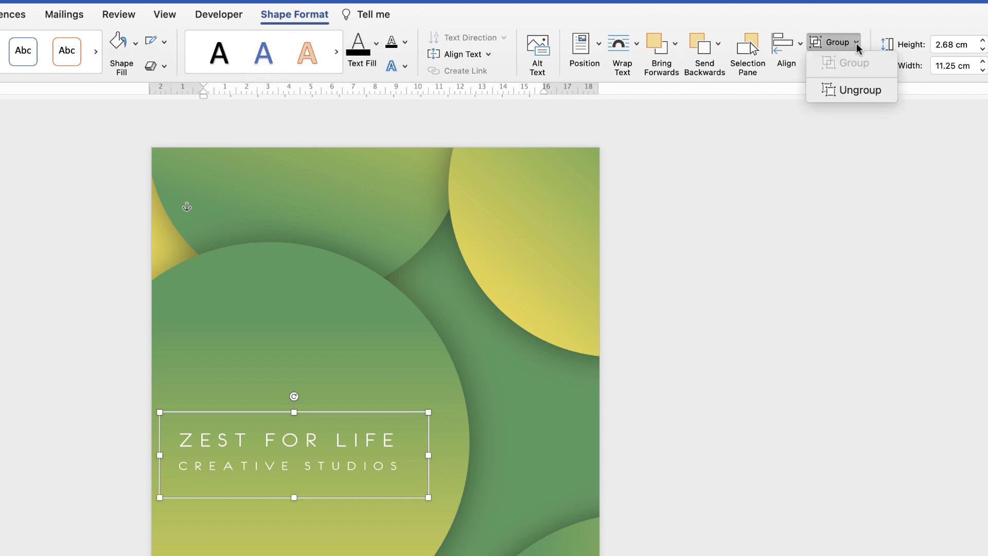
{"action": "left_click", "coordinate": [854, 91]}
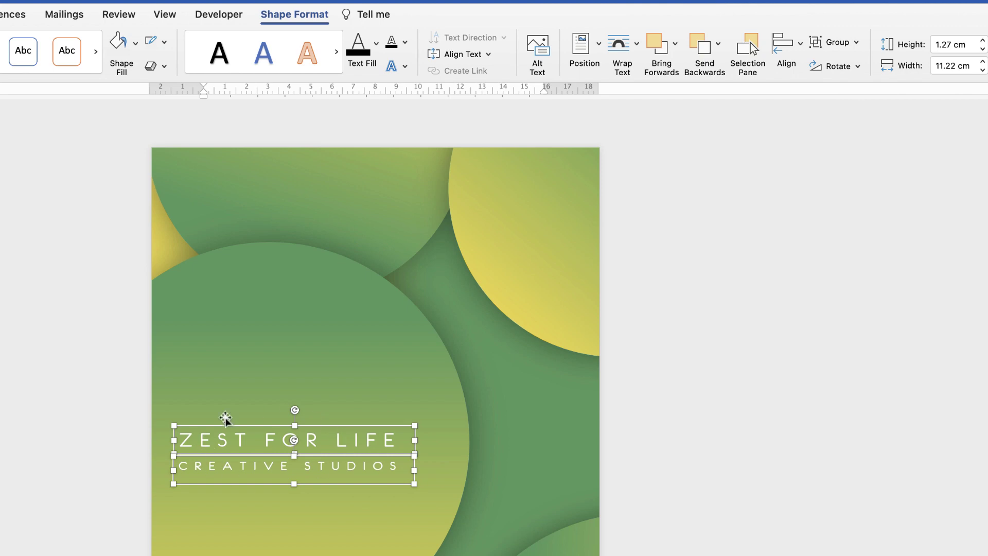
{"action": "left_click", "coordinate": [536, 446]}
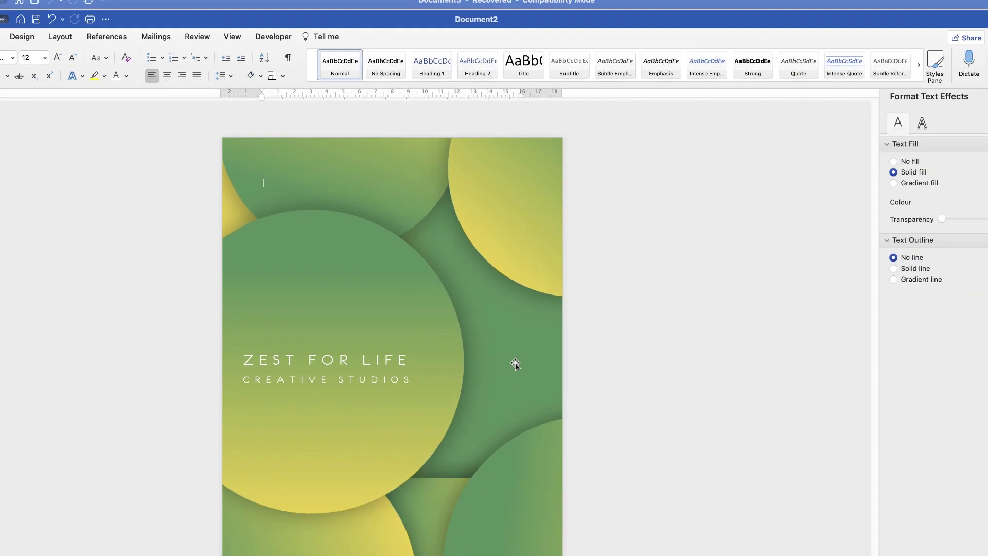